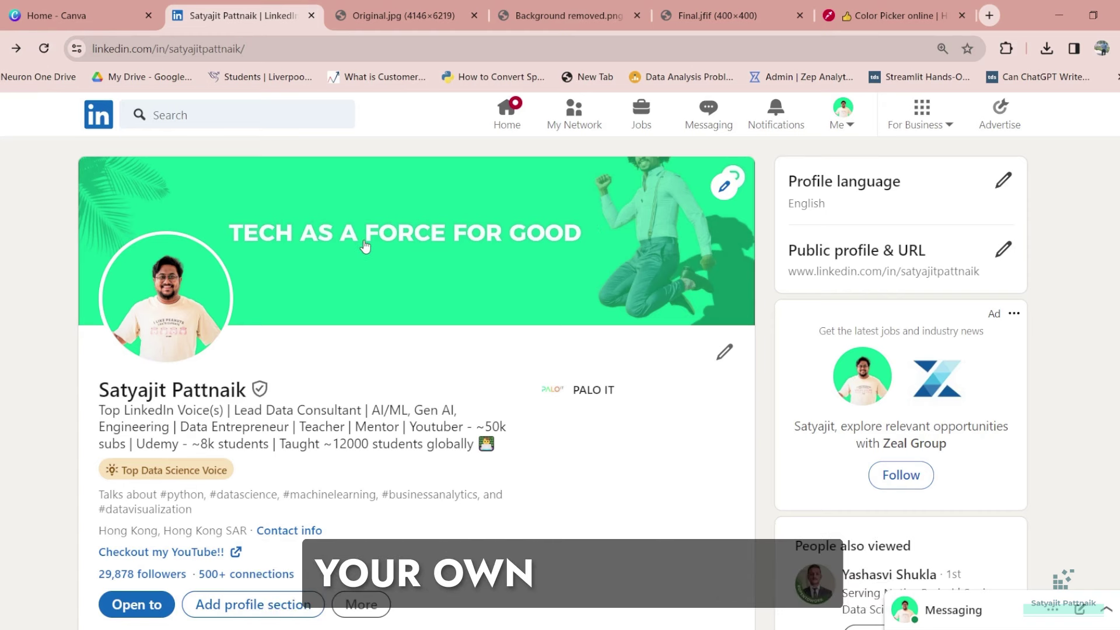
# Step: From Canva home, create a new LinkedIn Article Cover Image design via a 'linkedin cover' search
pyautogui.click(82, 15)
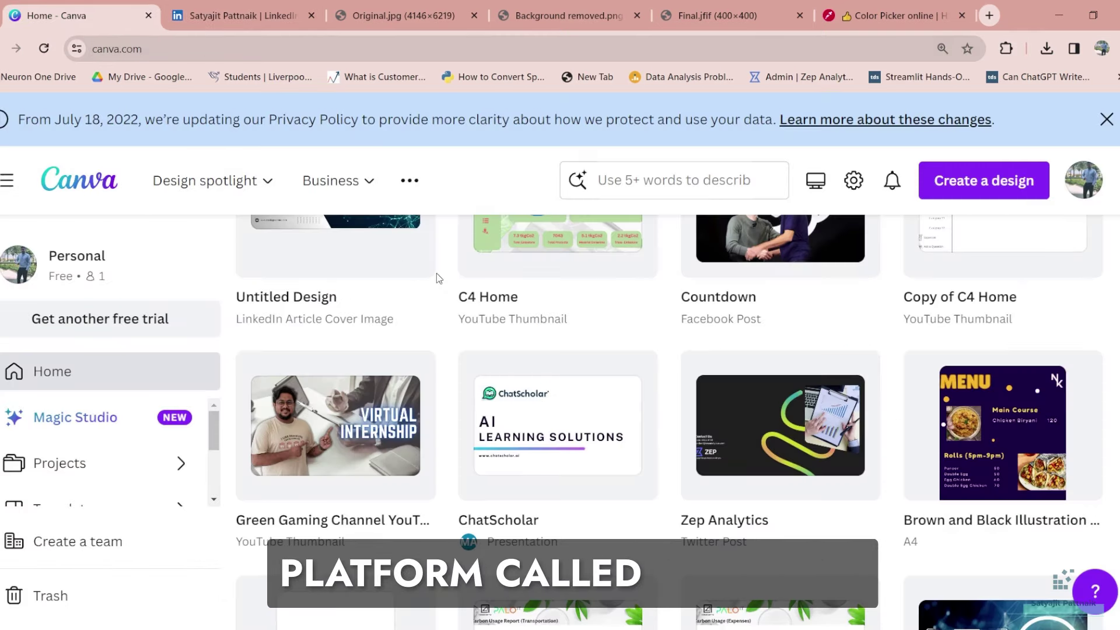
pyautogui.scroll(10, 660, 327)
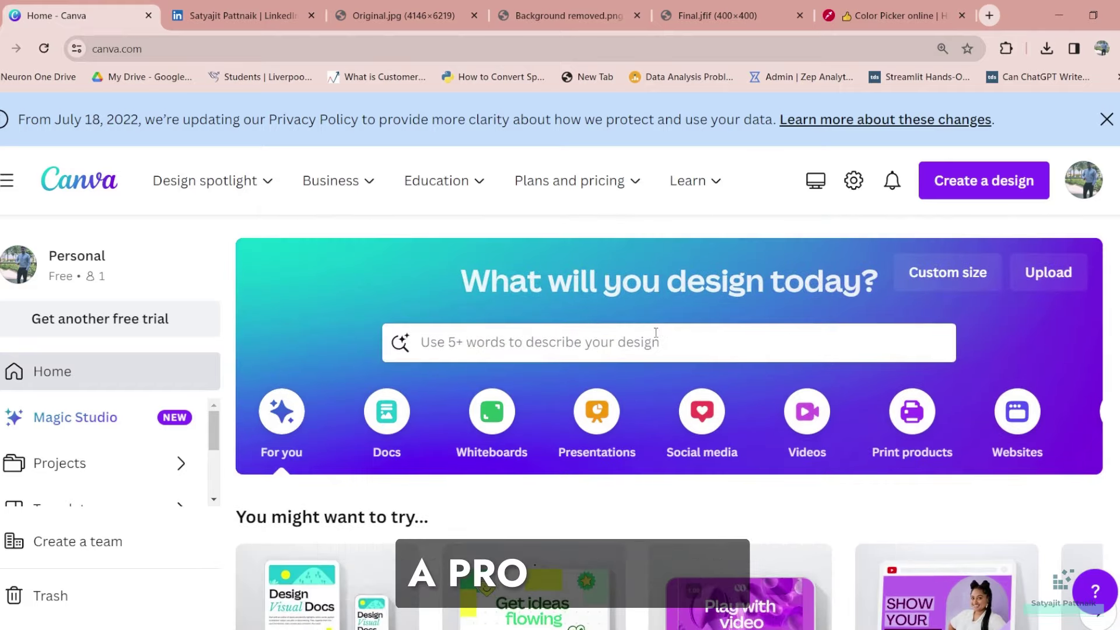
pyautogui.click(985, 188)
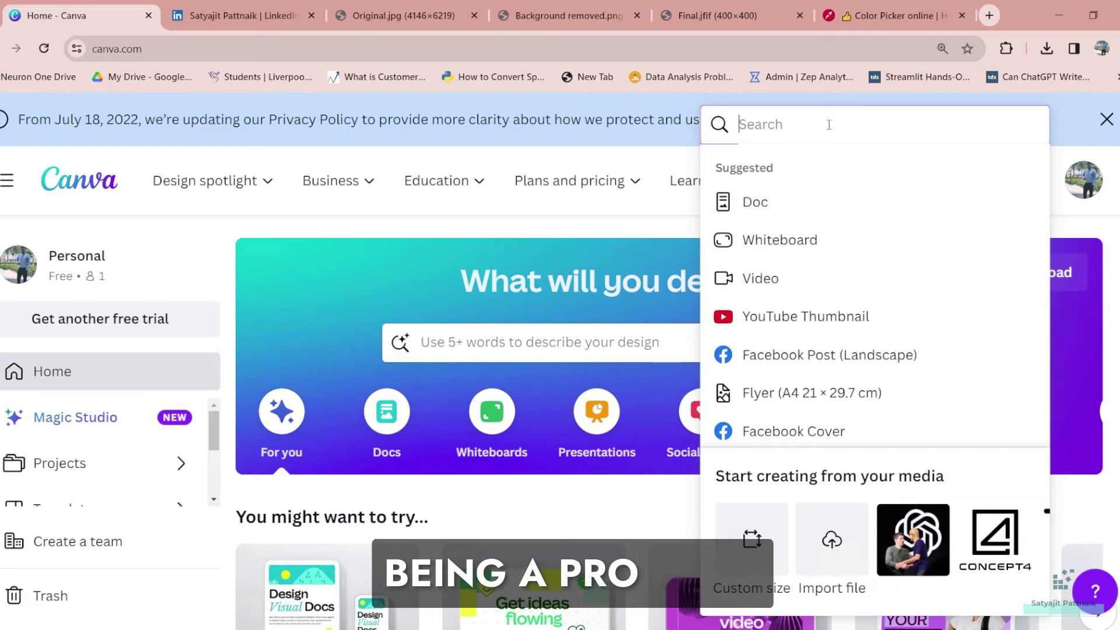
pyautogui.write('linkedin cov')
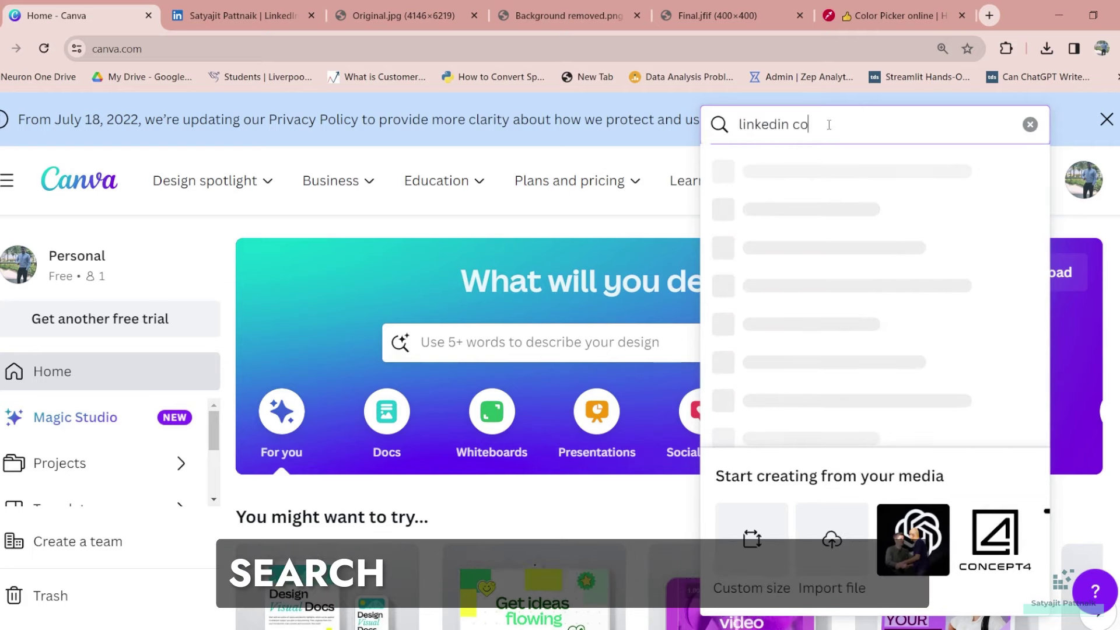
pyautogui.write('kedin cover')
pyautogui.click(833, 173)
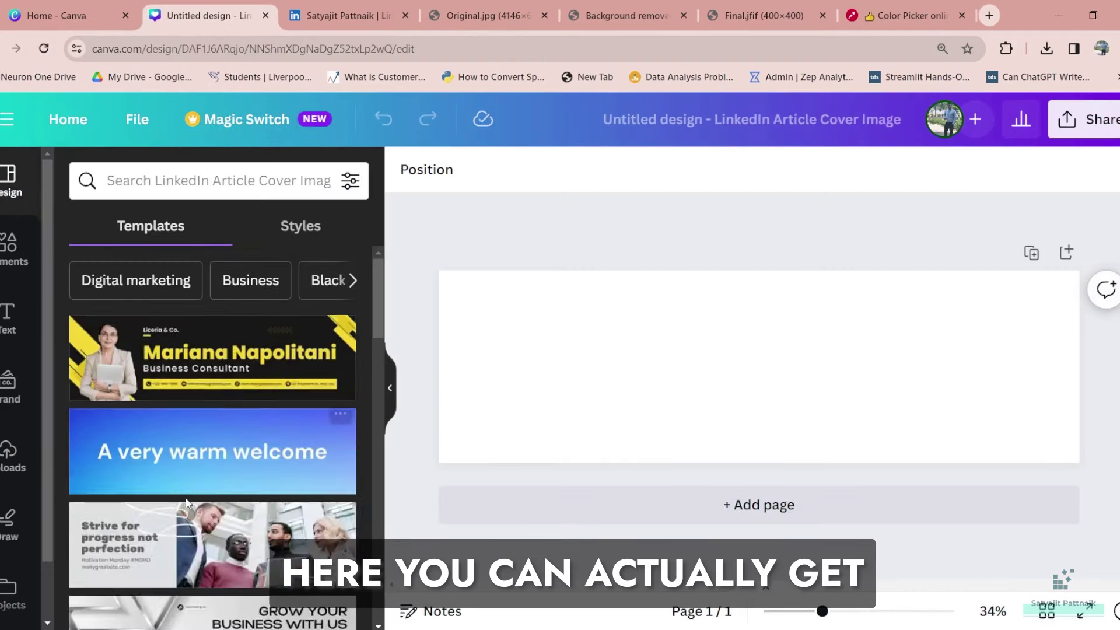
pyautogui.scroll(-10, 214, 391)
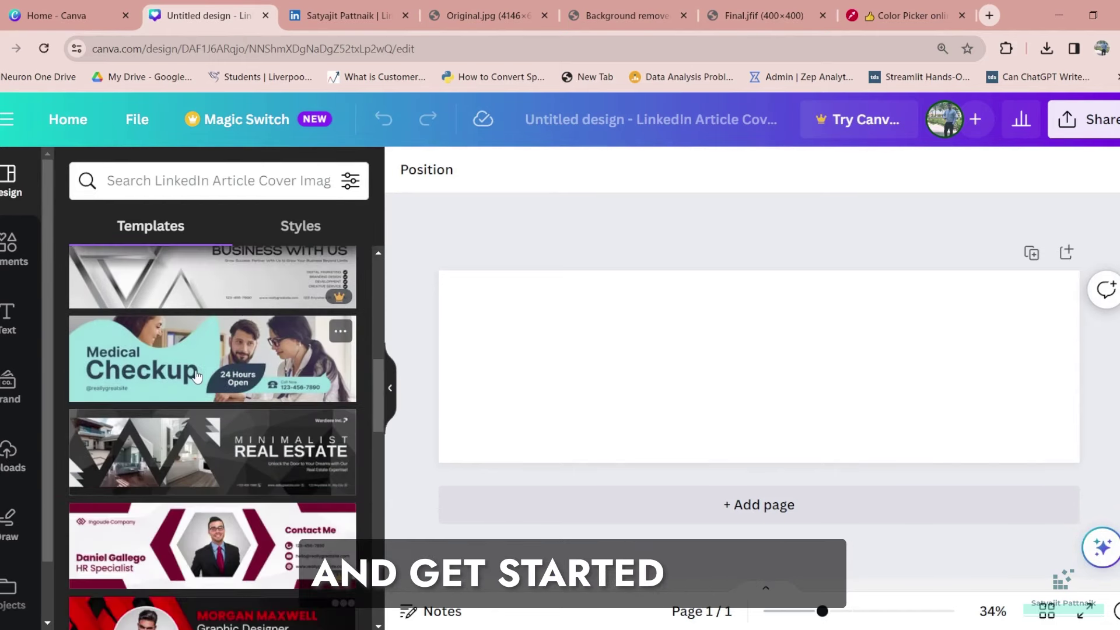
pyautogui.scroll(-5, 198, 379)
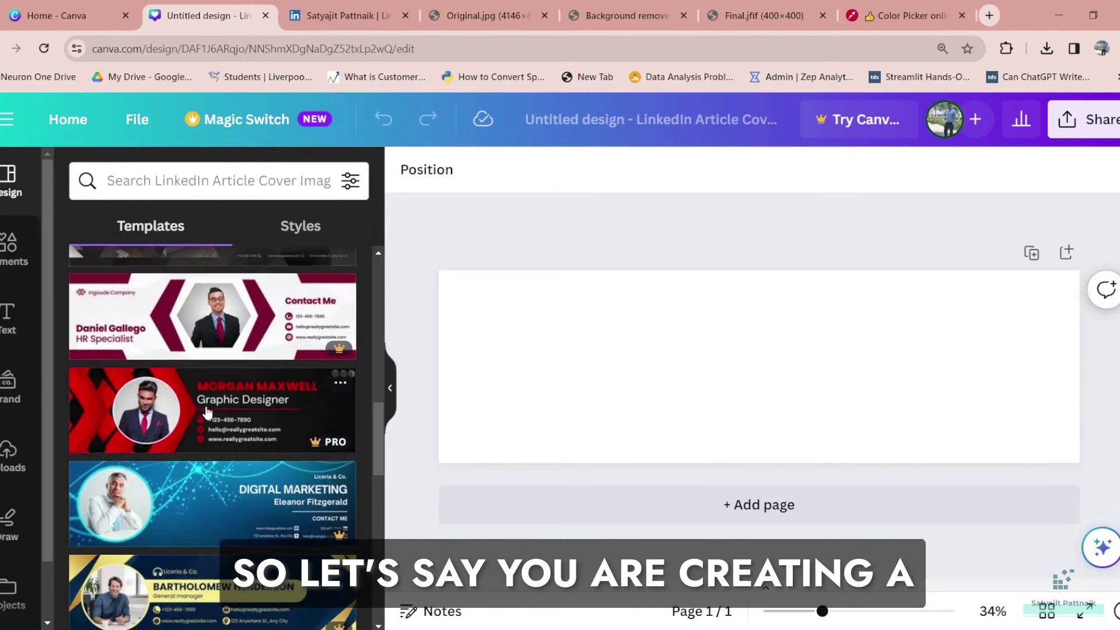
pyautogui.scroll(-3, 219, 350)
# Step: Apply the creative-director template and delete its portrait photo and empty frame
pyautogui.scroll(-2, 219, 465)
pyautogui.click(213, 385)
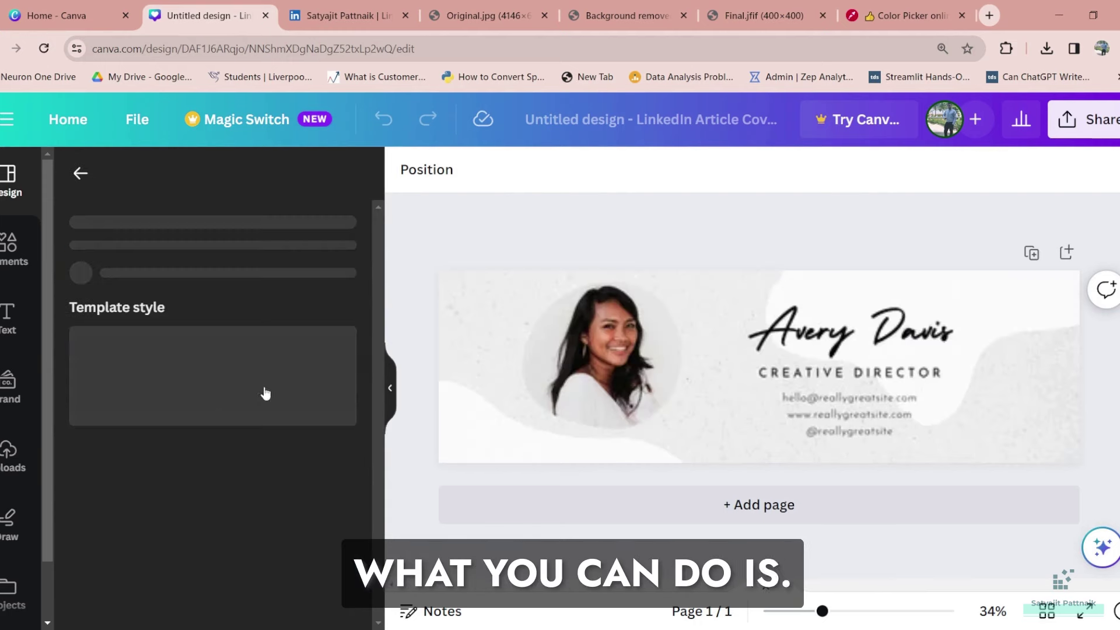
pyautogui.click(621, 367)
pyautogui.press('Delete')
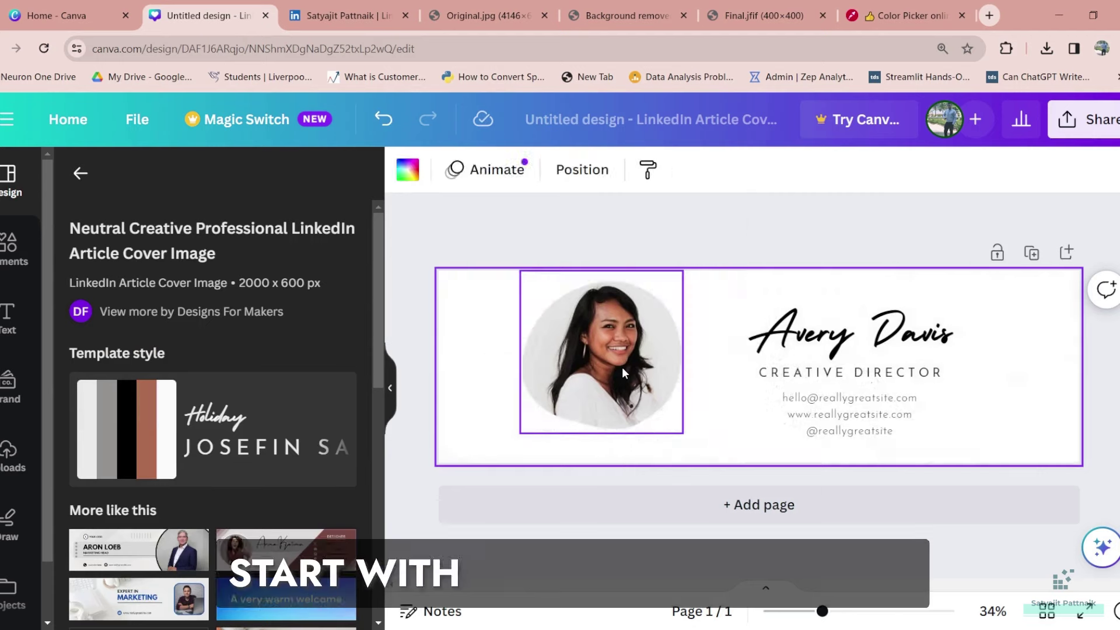
pyautogui.press('Delete')
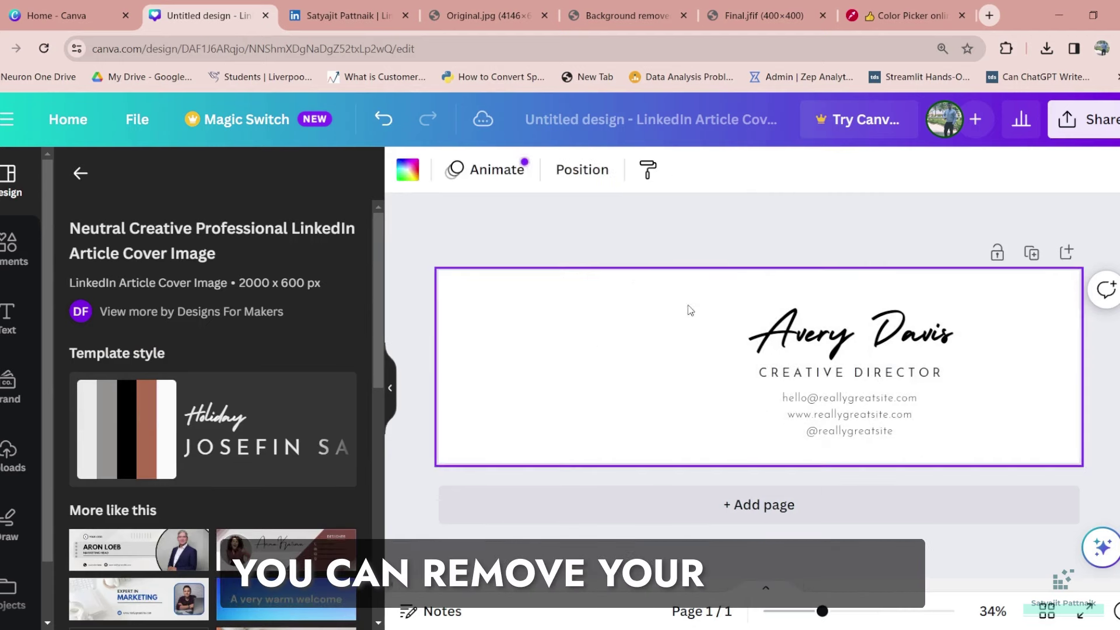
# Step: Replace the heading with the owner's name, subtitle with 'DATA ANALYTICS | DATA SCIENCE', contacts with Python skills
pyautogui.click(813, 338)
pyautogui.doubleClick(813, 338)
pyautogui.write('Satyajit Pattnaik')
pyautogui.doubleClick(778, 374)
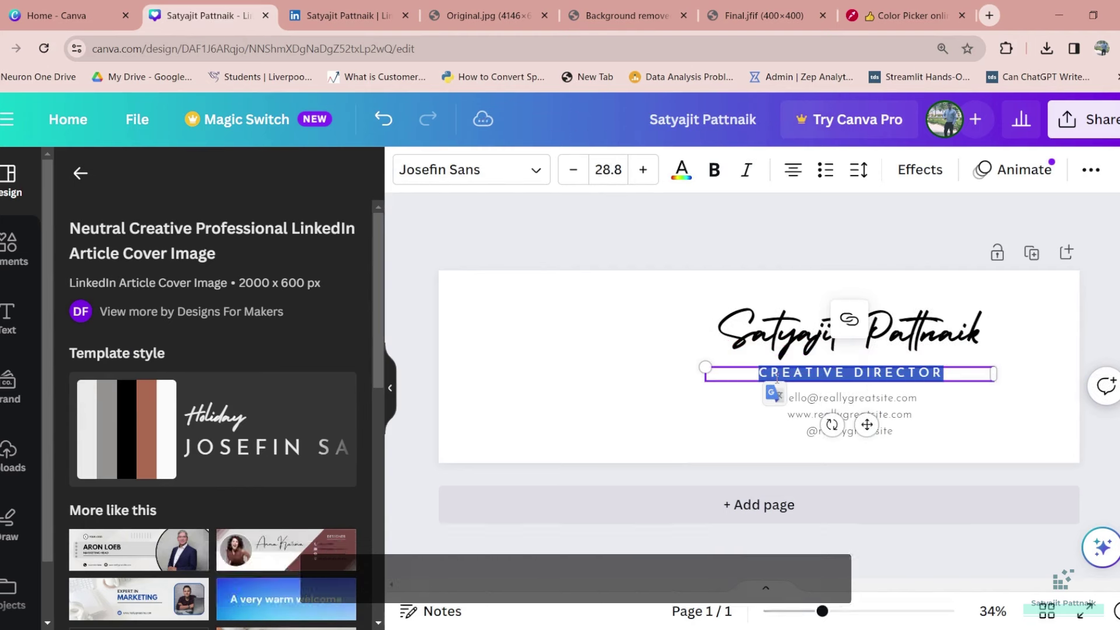
pyautogui.write('DATA ANALYTICS ')
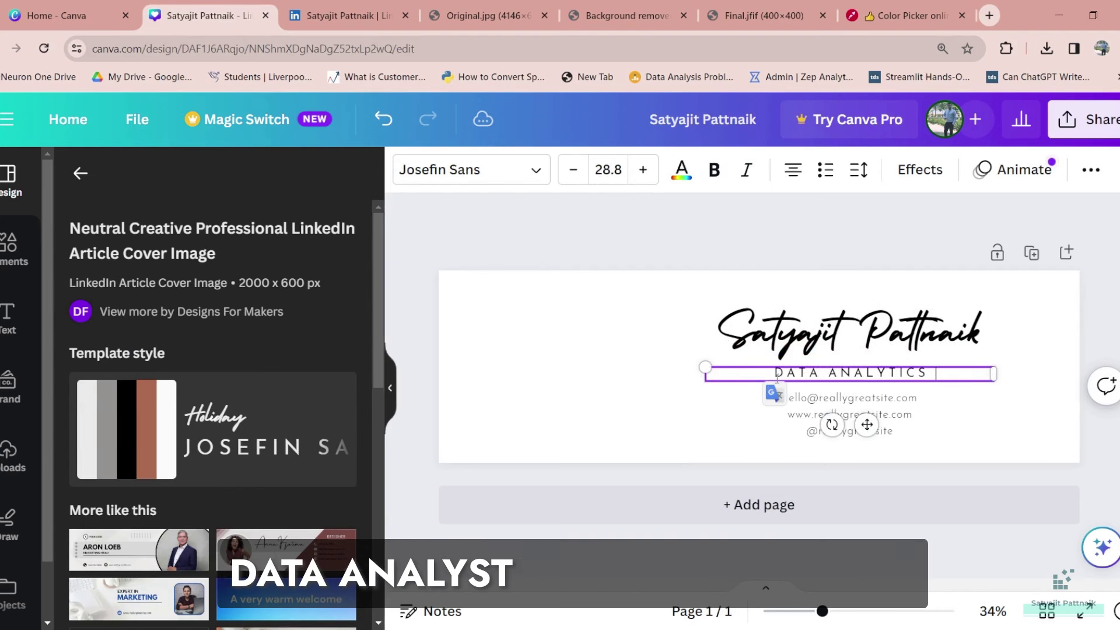
pyautogui.write('| DATA SCIEN')
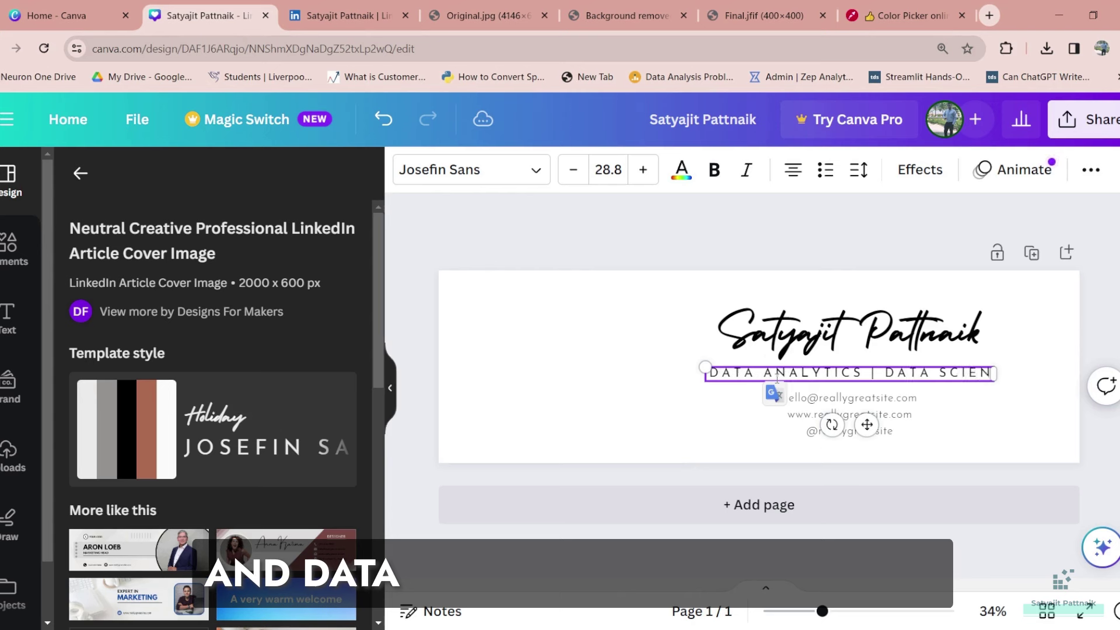
pyautogui.write('CE')
pyautogui.moveTo(993, 382); pyautogui.dragTo(1031, 380)
pyautogui.doubleClick(834, 413)
pyautogui.write('Python')
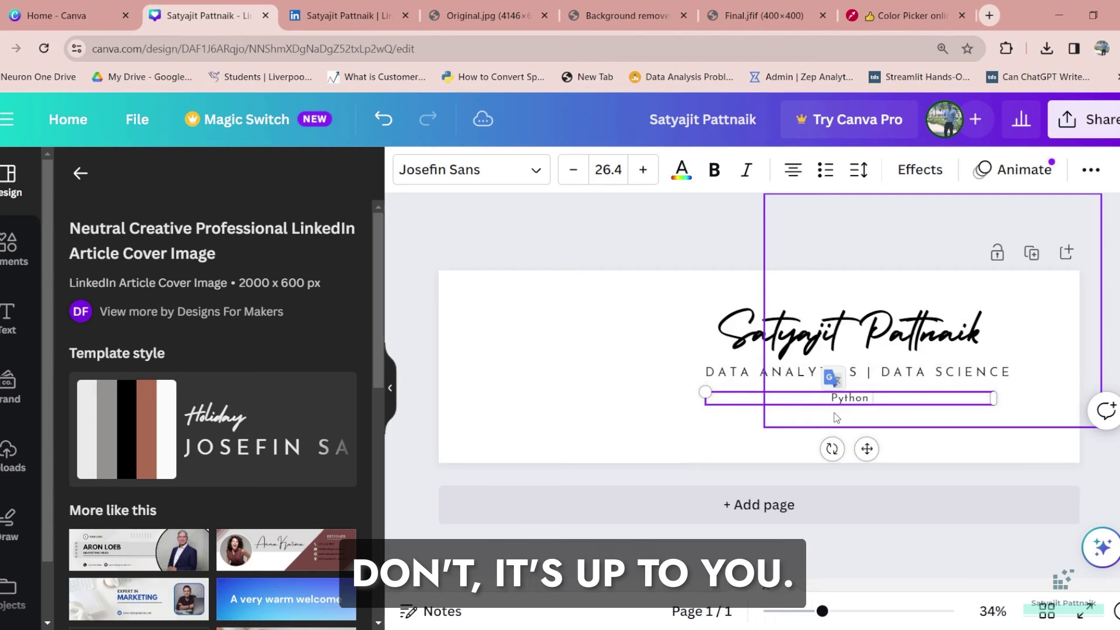
pyautogui.press('BackSpace')
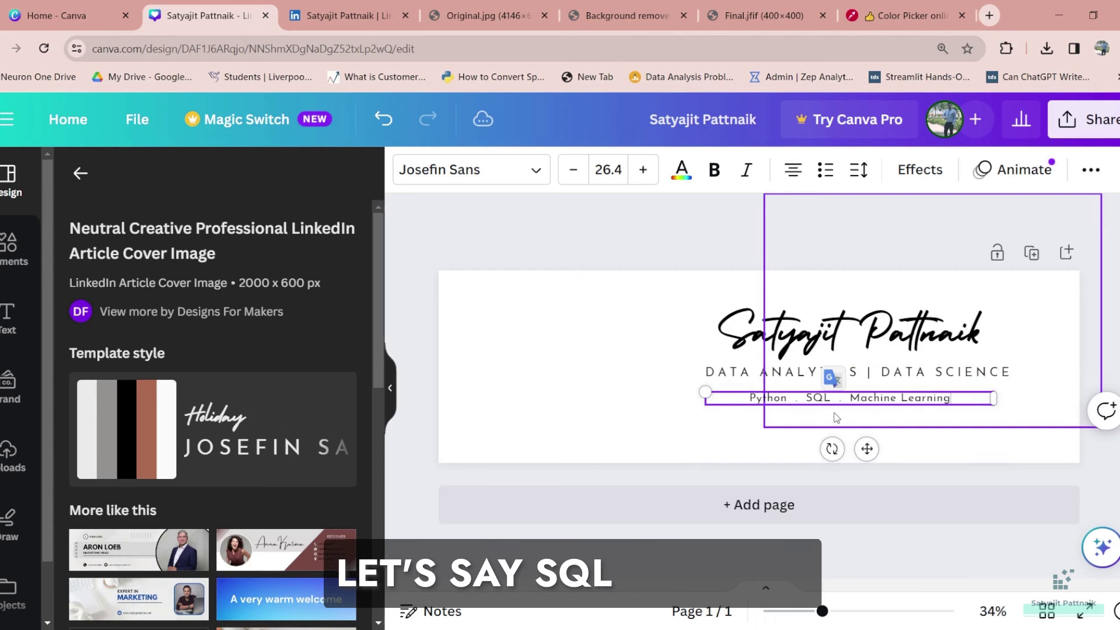
pyautogui.click(412, 358)
# Step: Download the cover design as a PNG
pyautogui.click(1084, 119)
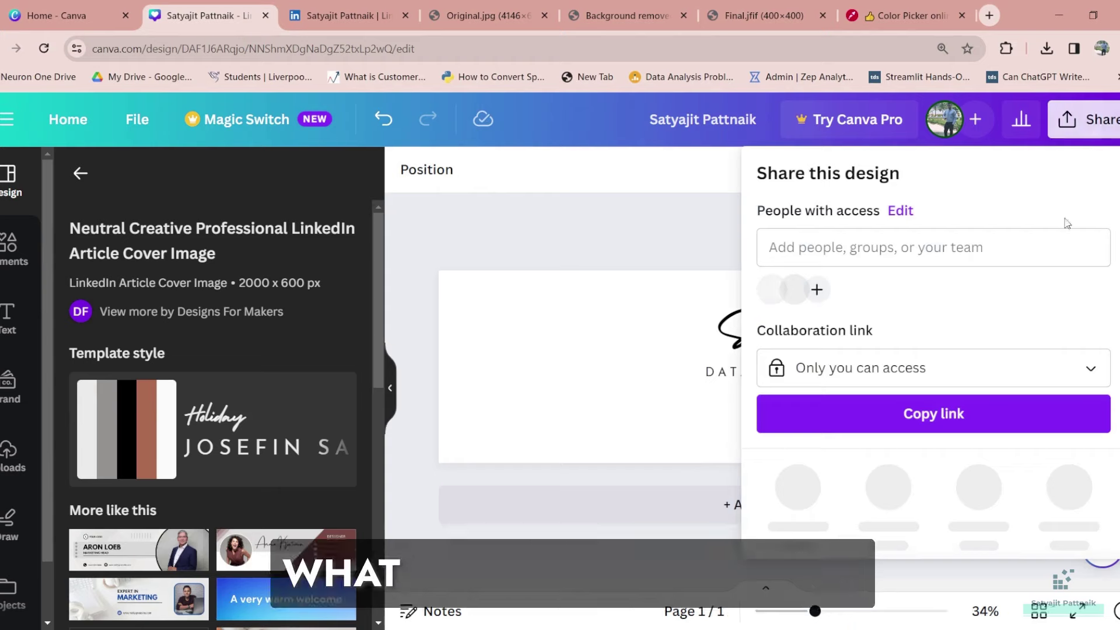
pyautogui.scroll(-3, 915, 450)
pyautogui.click(846, 387)
pyautogui.click(900, 479)
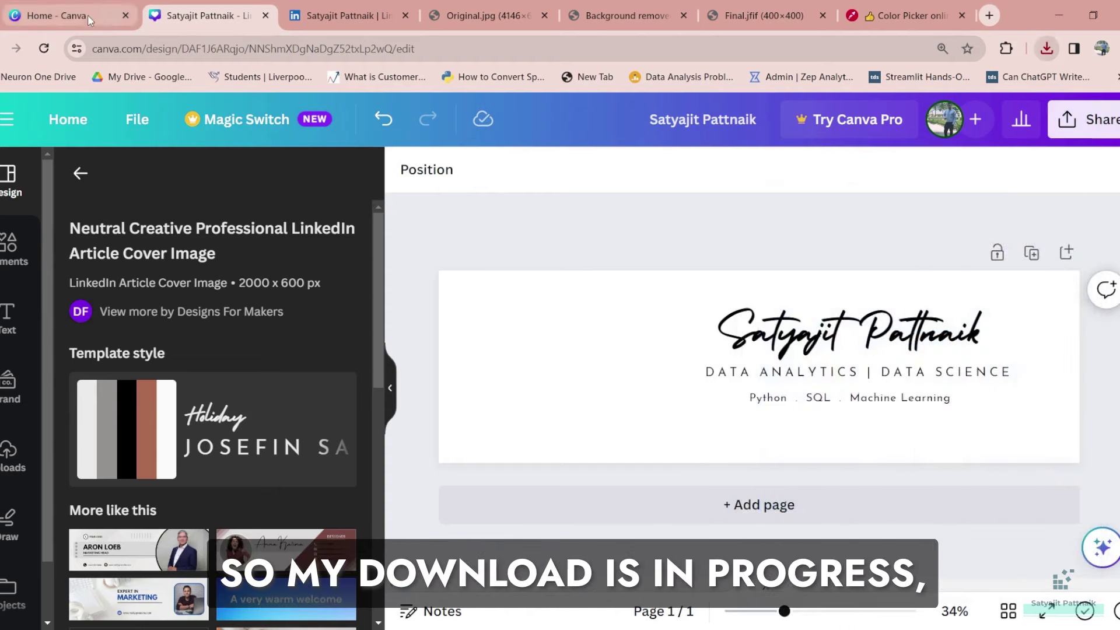
# Step: Upload the downloaded PNG as the LinkedIn profile background photo and reload the profile
pyautogui.click(86, 15)
pyautogui.click(349, 15)
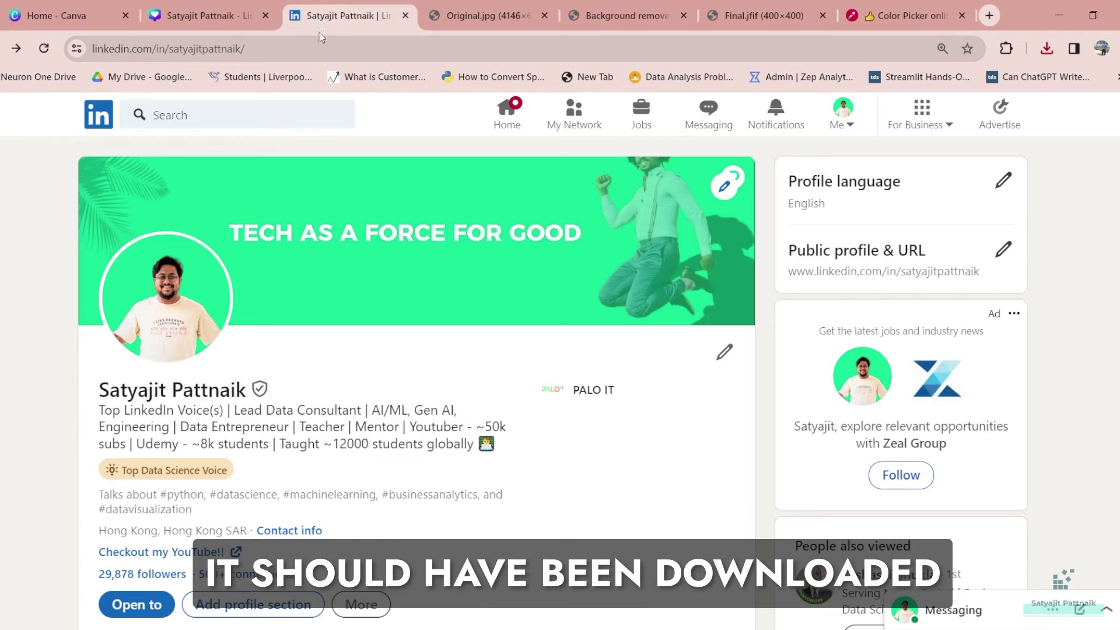
pyautogui.click(722, 186)
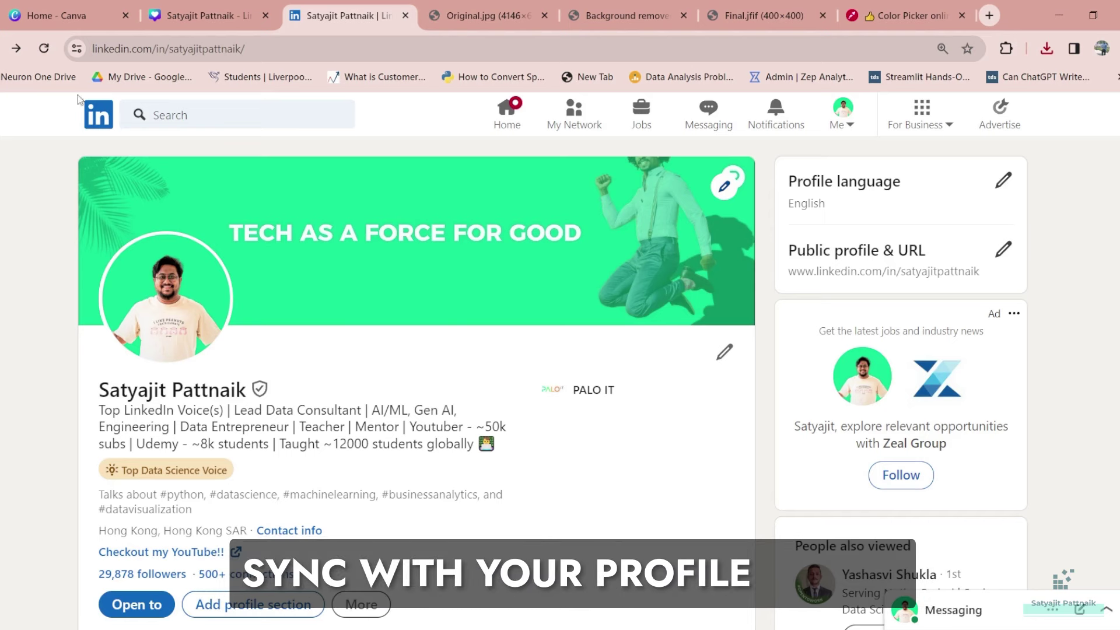
pyautogui.click(45, 52)
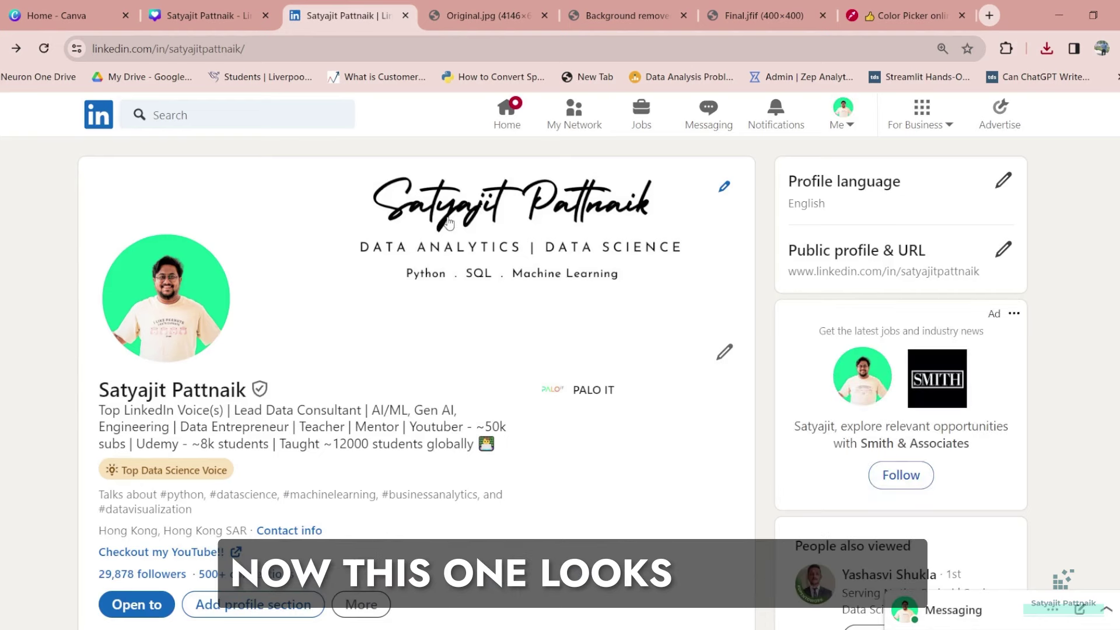
# Step: Change the cover's page background to blue and start downloading the recoloured design
pyautogui.click(186, 18)
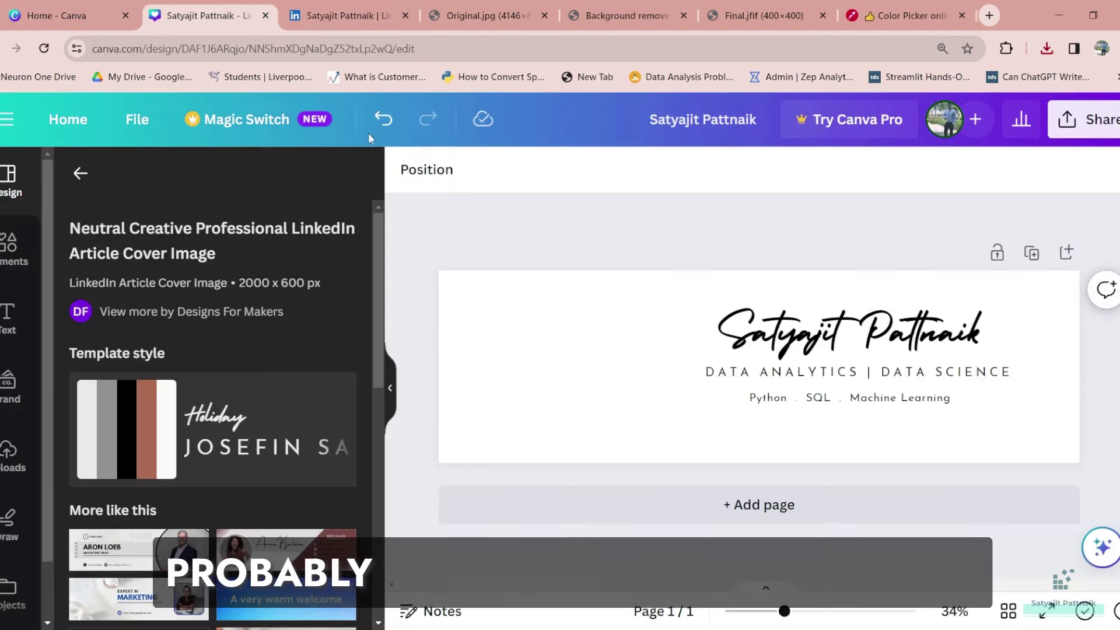
pyautogui.click(407, 169)
pyautogui.scroll(-3, 234, 408)
pyautogui.click(288, 473)
pyautogui.click(817, 283)
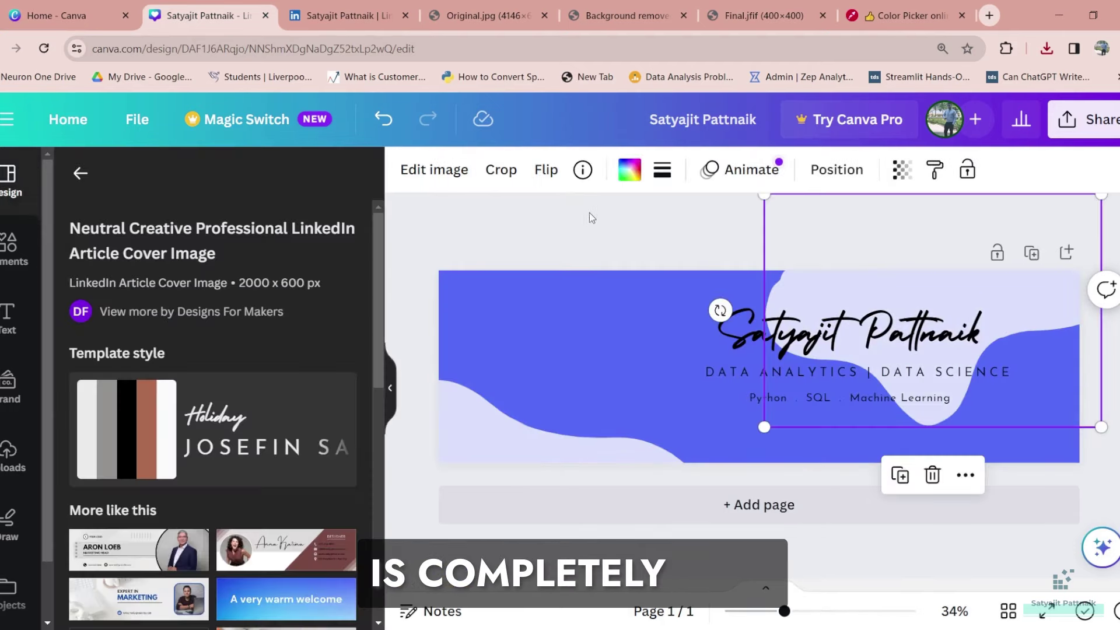
pyautogui.click(1084, 119)
pyautogui.click(828, 387)
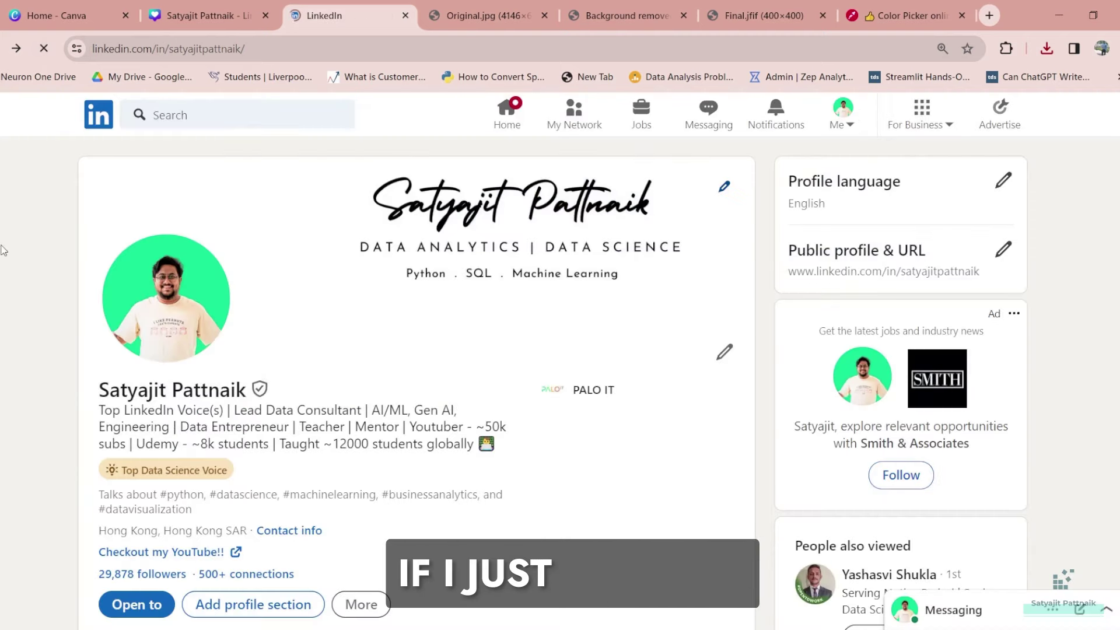
# Step: Reload the LinkedIn profile to display the new blue banner
pyautogui.click(43, 49)
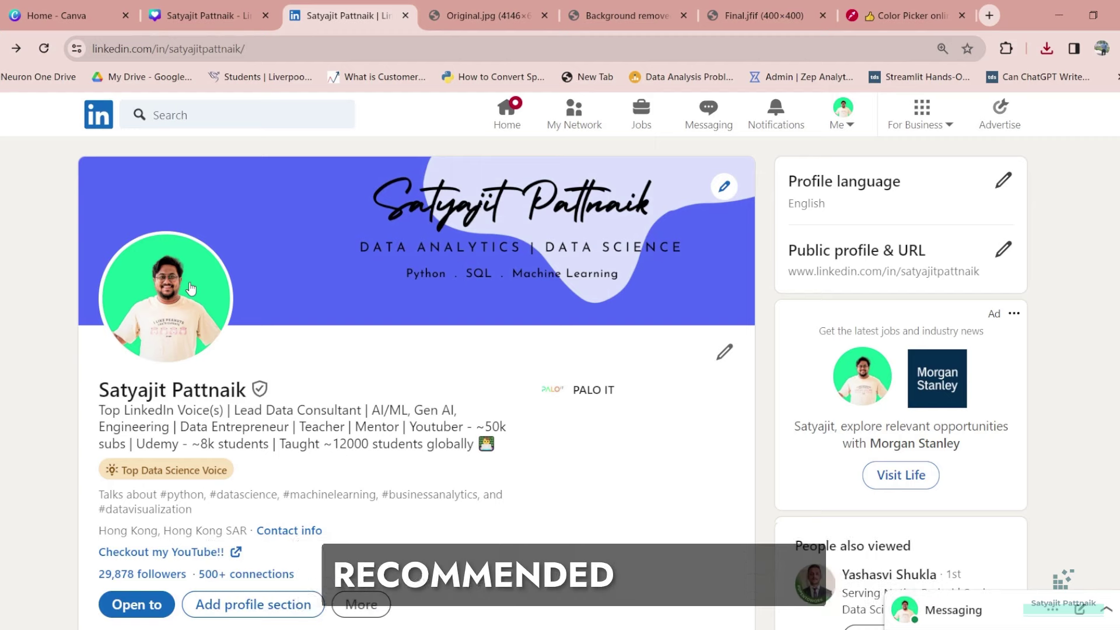
# Step: Browse the full People also viewed list, then close it to return to the profile
pyautogui.scroll(-6, 878, 249)
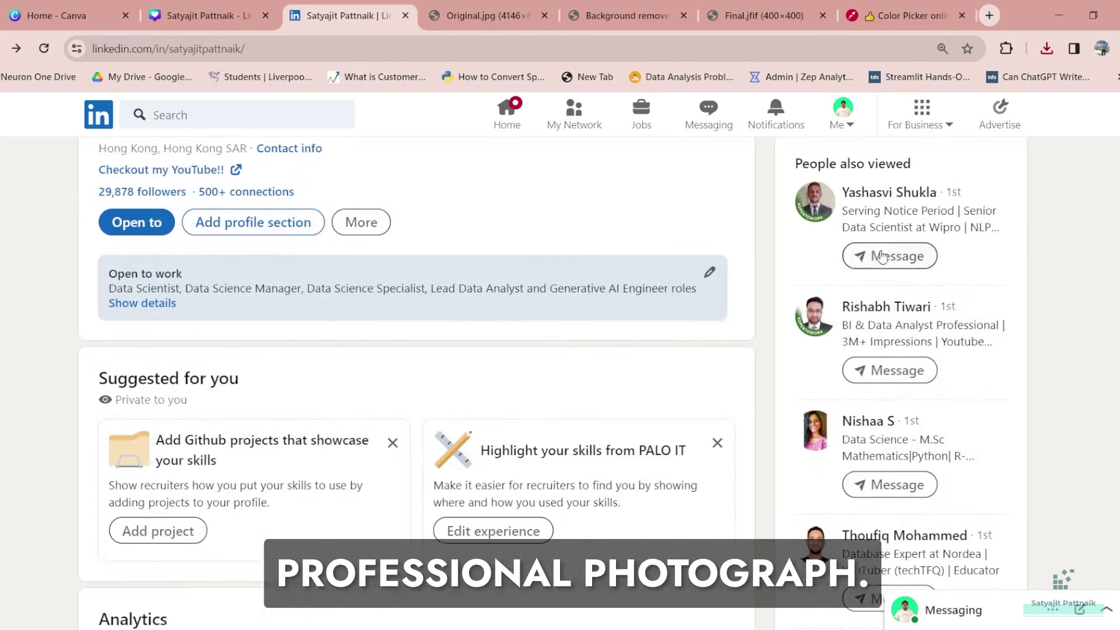
pyautogui.scroll(-4, 835, 257)
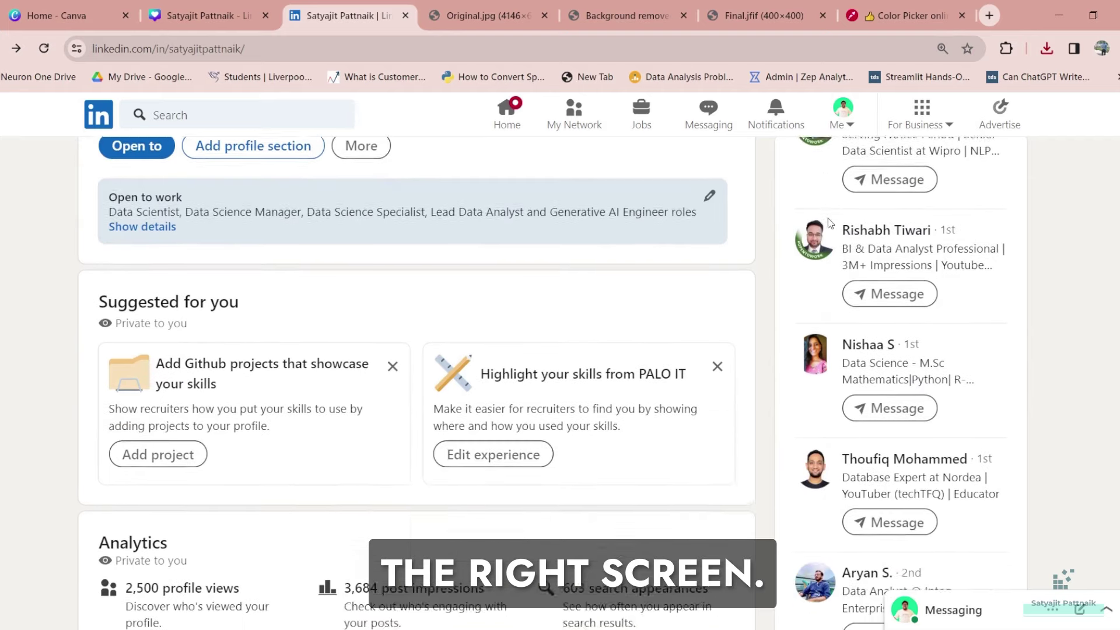
pyautogui.scroll(-1, 831, 305)
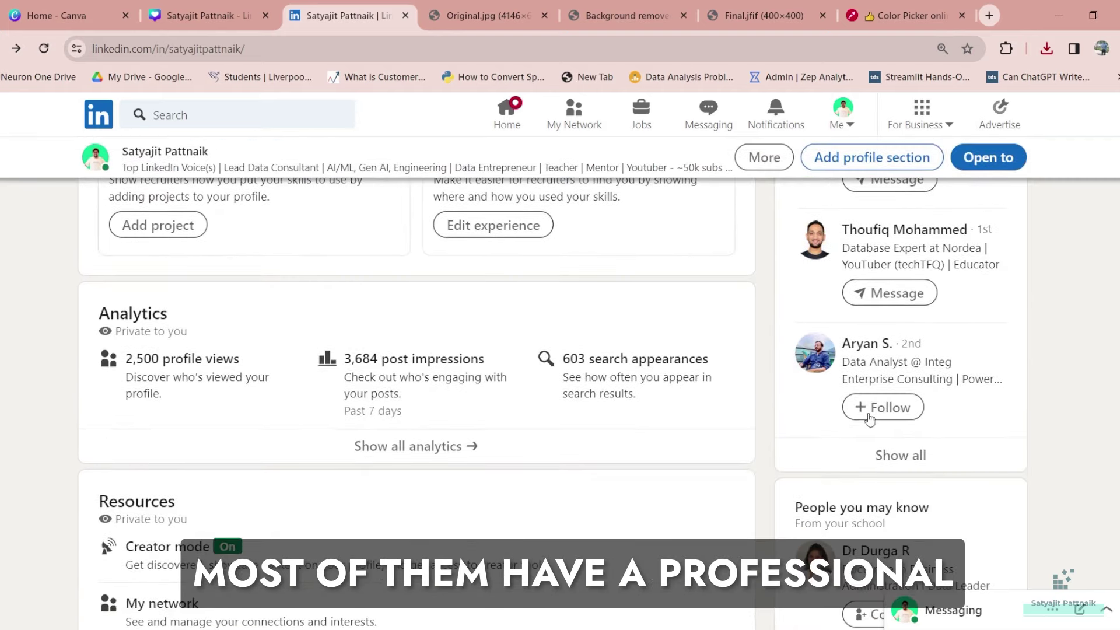
pyautogui.click(900, 453)
pyautogui.scroll(-10, 831, 422)
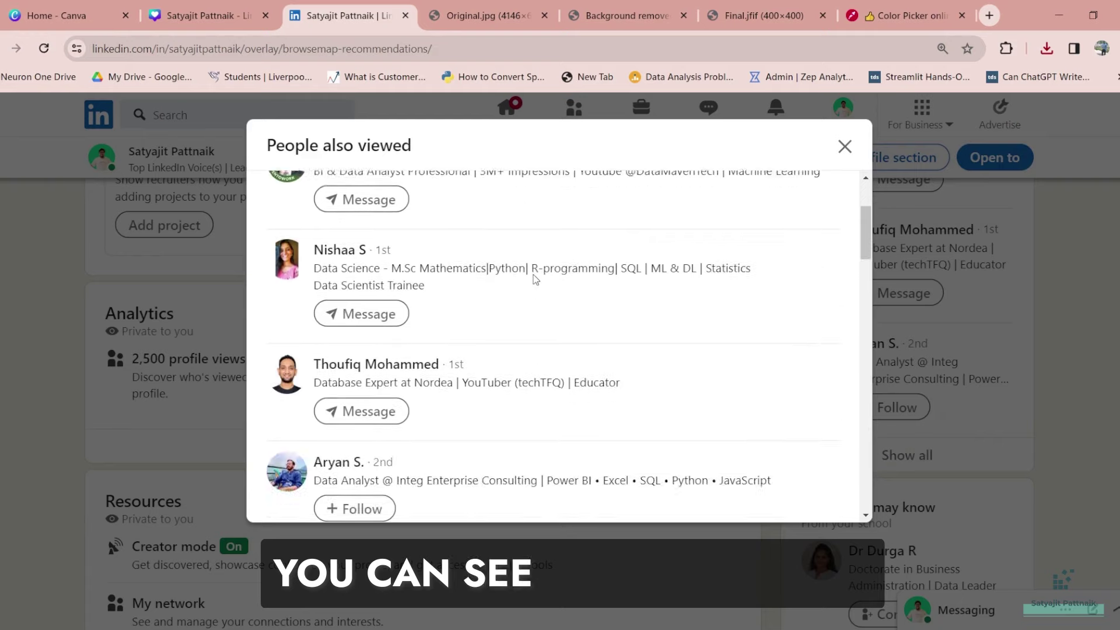
pyautogui.scroll(-10, 535, 287)
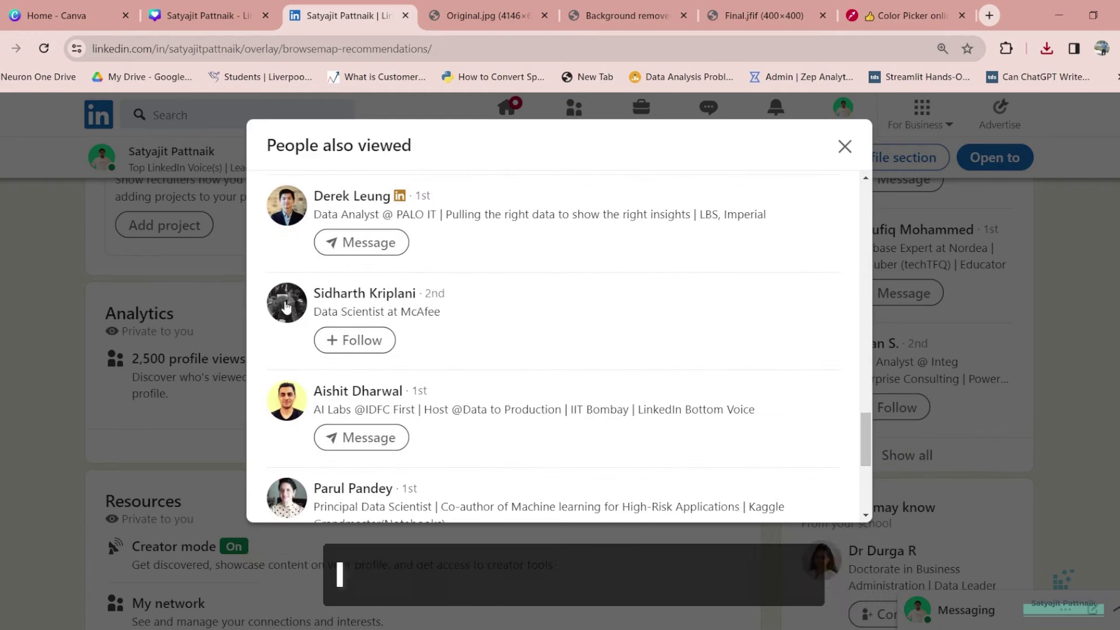
pyautogui.scroll(-3, 287, 434)
pyautogui.scroll(-2, 287, 439)
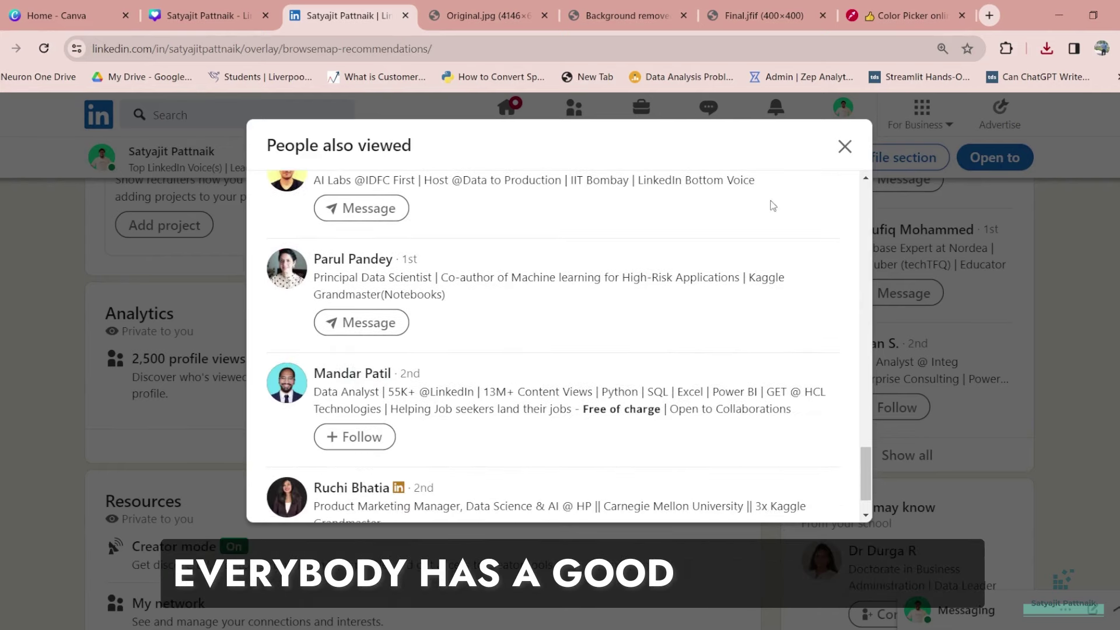
pyautogui.click(835, 152)
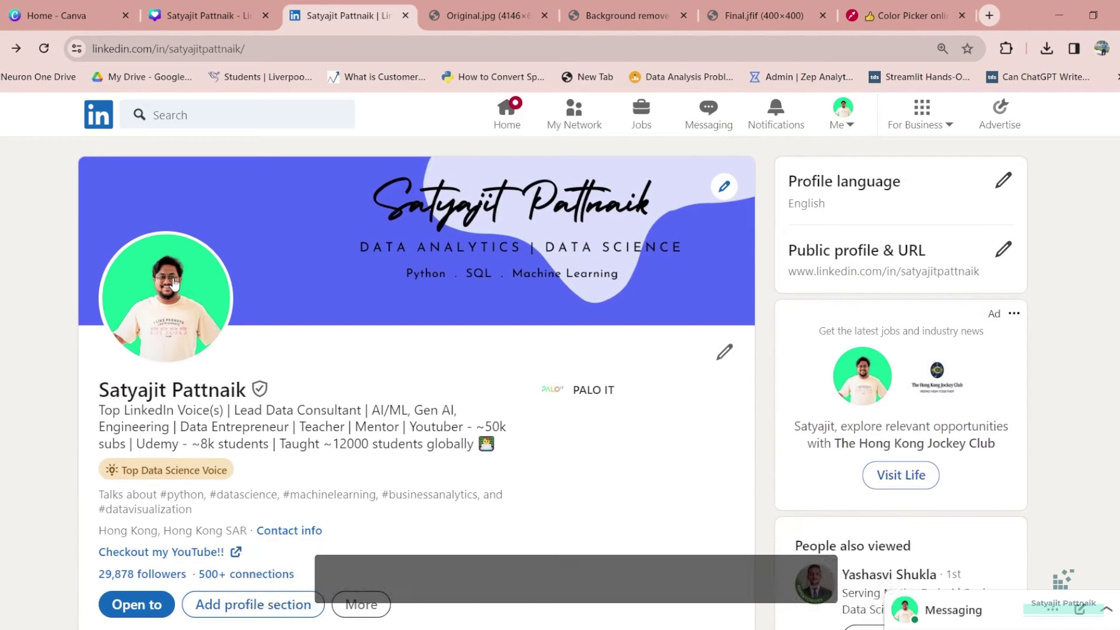
# Step: Review the original, background-removed and green-background photos, then move to the Color Picker site
pyautogui.click(484, 15)
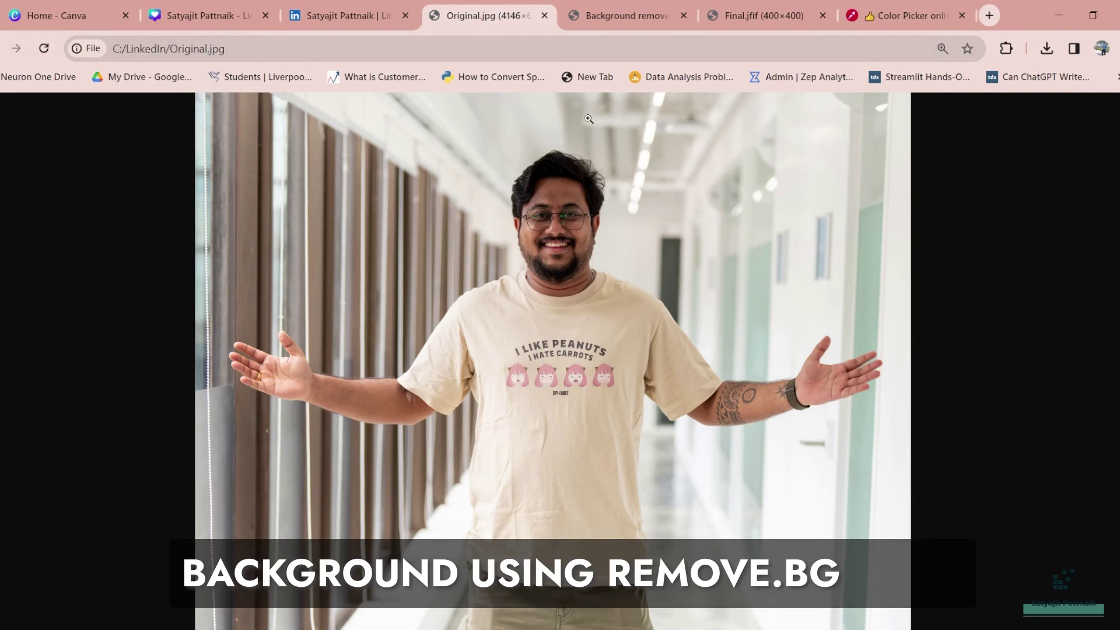
pyautogui.click(614, 20)
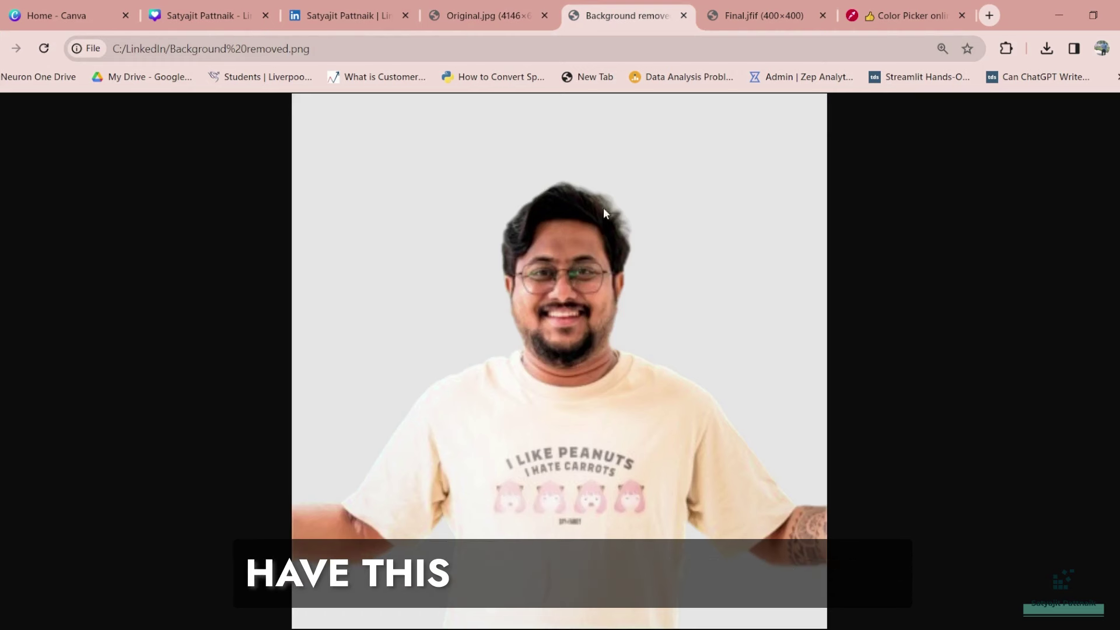
pyautogui.click(752, 16)
pyautogui.hotkey('ctrl', 'Tab')
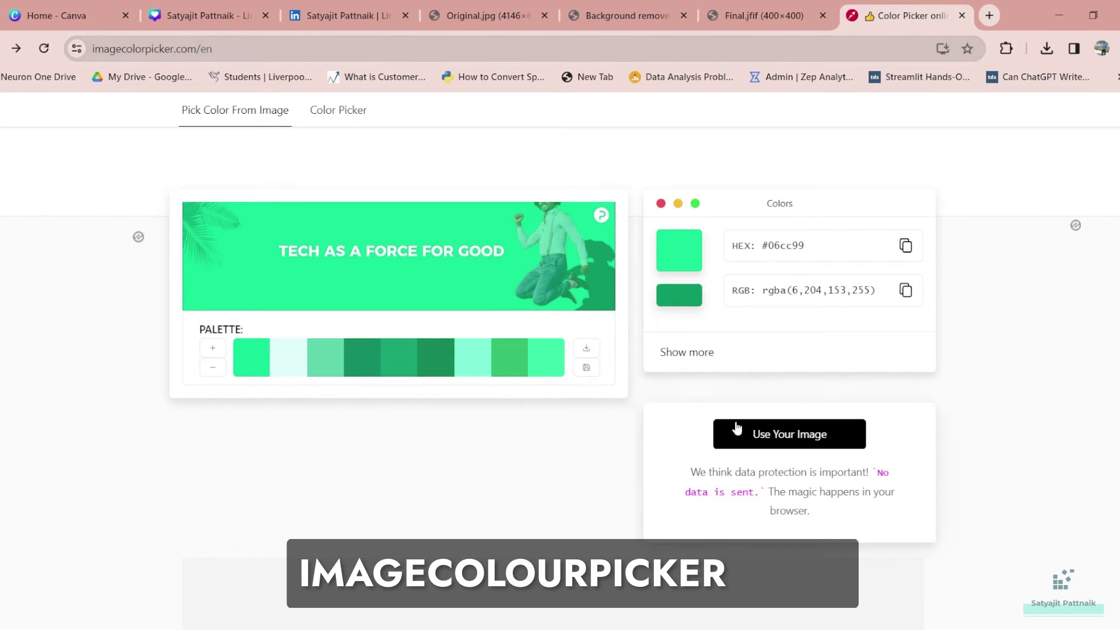
# Step: Upload the banner to Image Color Picker to read its blue HEX #5271ff, then return to Canva home
pyautogui.click(739, 432)
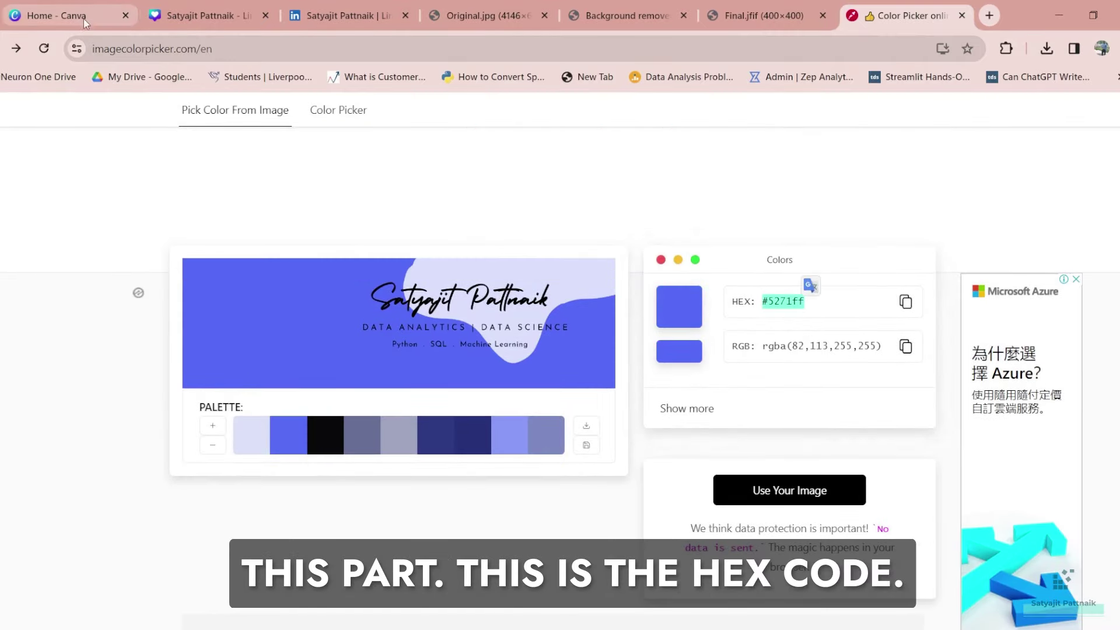
pyautogui.click(58, 15)
# Step: Create a LinkedIn profile picture design and place the uploaded cut-out photo on it
pyautogui.click(971, 196)
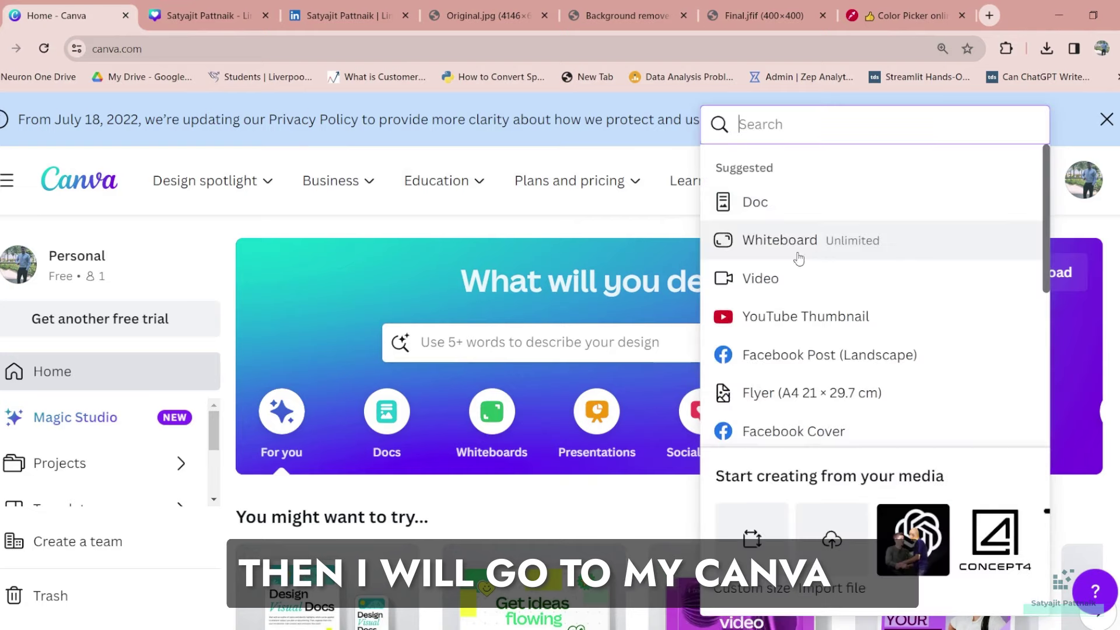
pyautogui.write('linked')
pyautogui.click(770, 189)
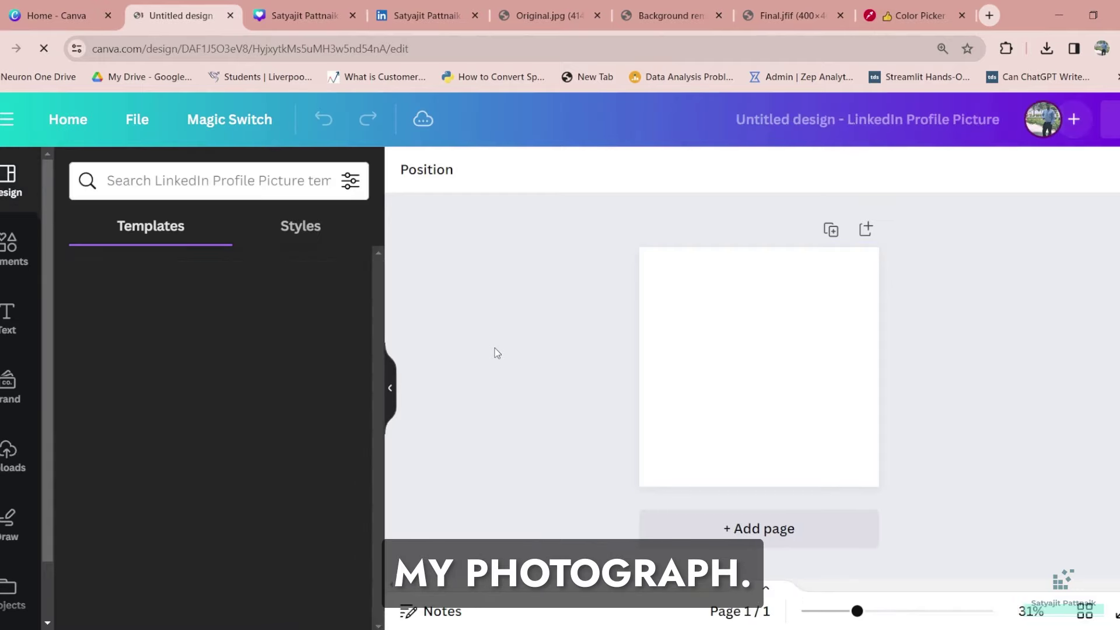
pyautogui.click(11, 457)
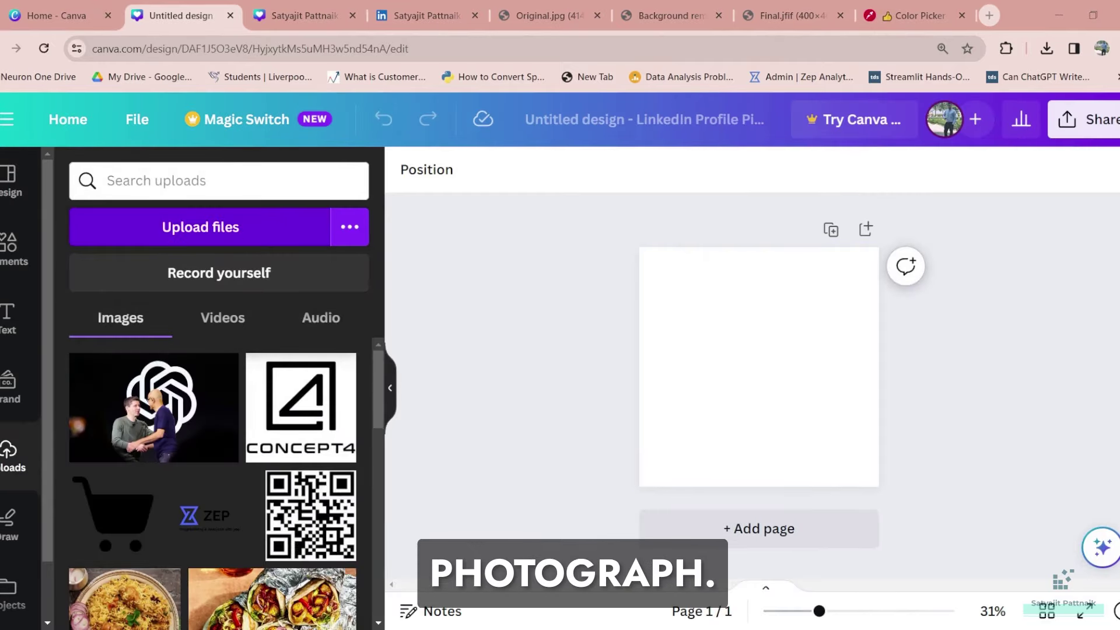
pyautogui.moveTo(580, 351); pyautogui.dragTo(562, 354)
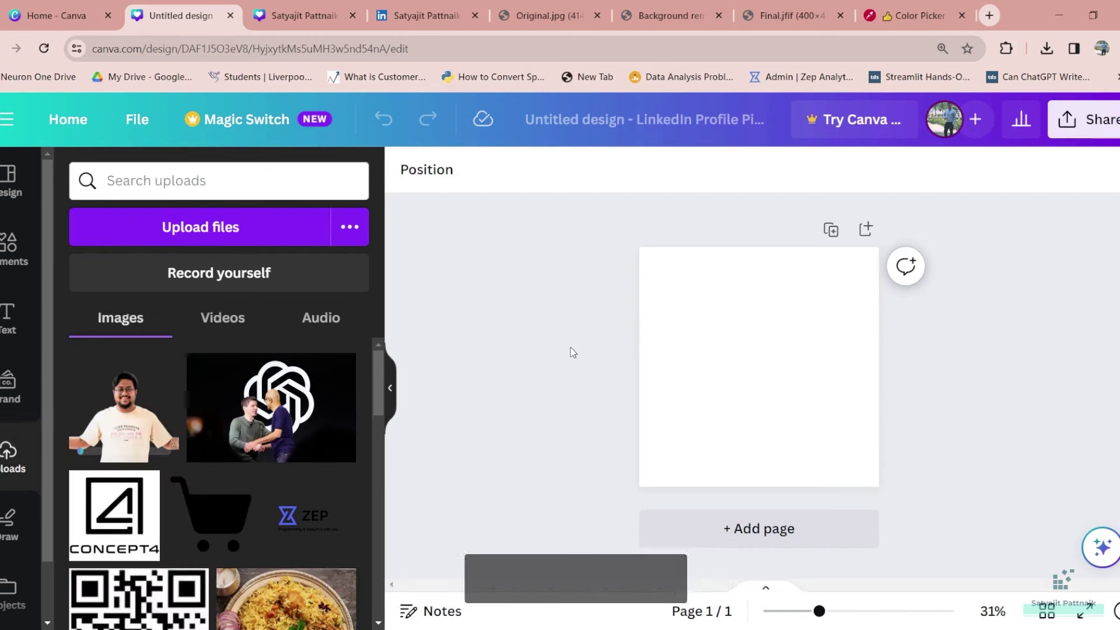
# Step: Set the page background to #5271FF and centre the person with both arms showing
pyautogui.click(511, 385)
pyautogui.click(55, 169)
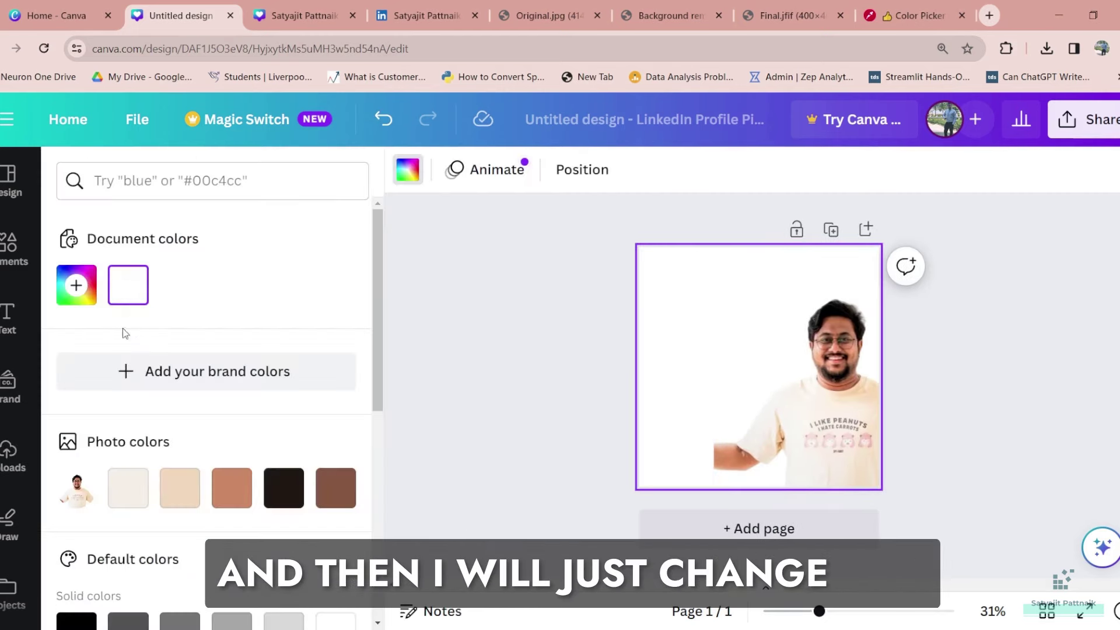
pyautogui.click(77, 285)
pyautogui.write('#5271FF')
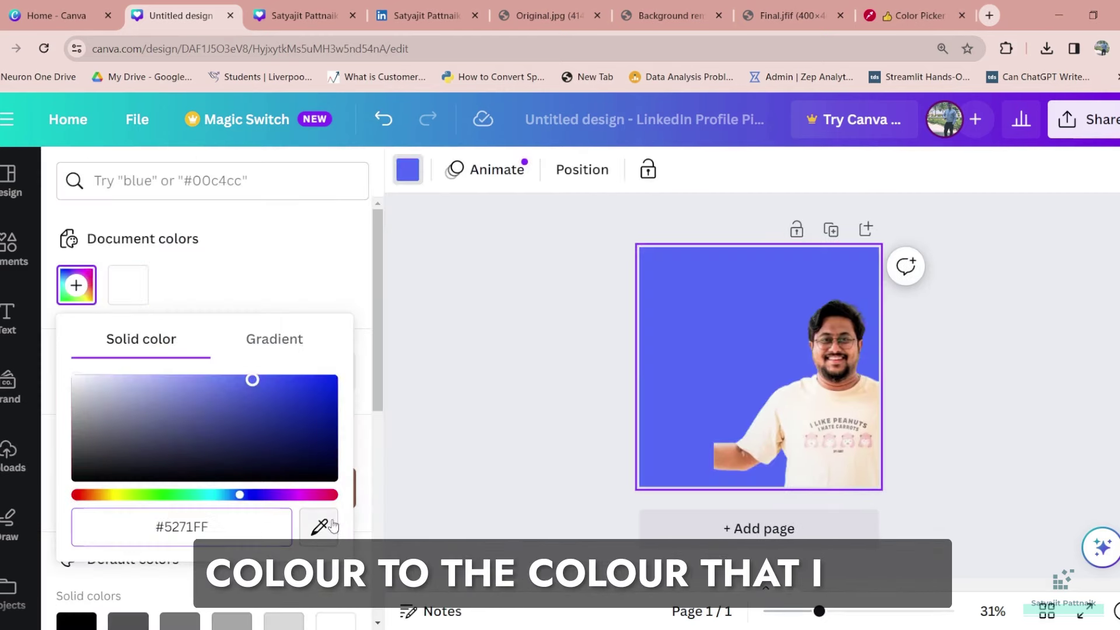
pyautogui.click(458, 391)
pyautogui.moveTo(635, 336); pyautogui.dragTo(558, 325)
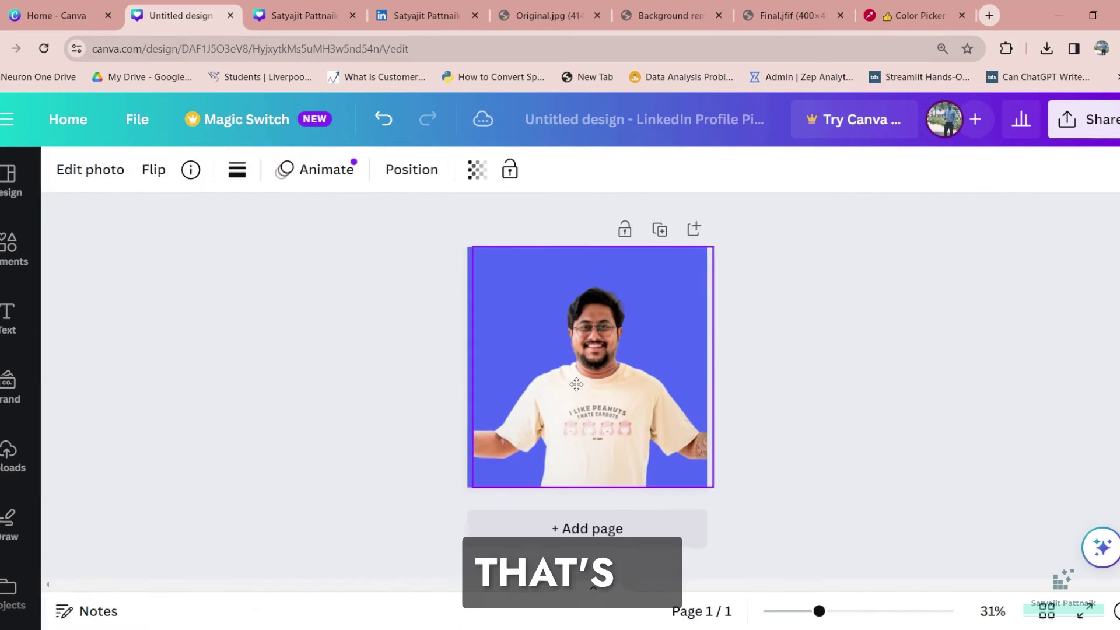
# Step: Open the Share download settings to export the profile picture
pyautogui.click(1085, 119)
pyautogui.scroll(-3, 968, 412)
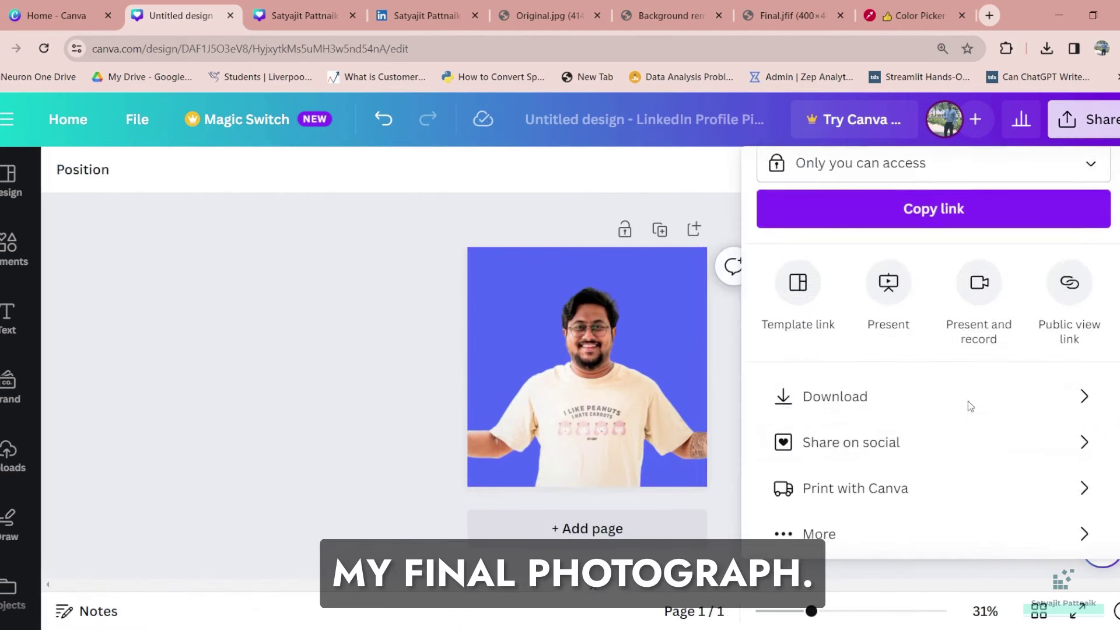
pyautogui.click(933, 387)
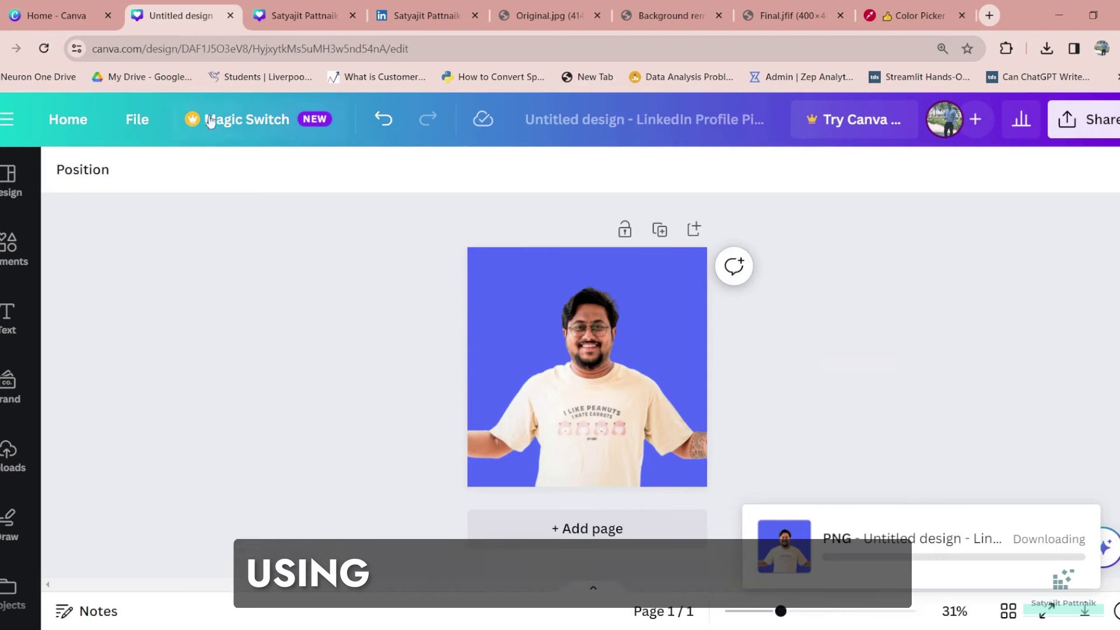
# Step: Download the picture as PNG and begin replacing the LinkedIn profile photo with it
pyautogui.click(426, 15)
pyautogui.click(188, 301)
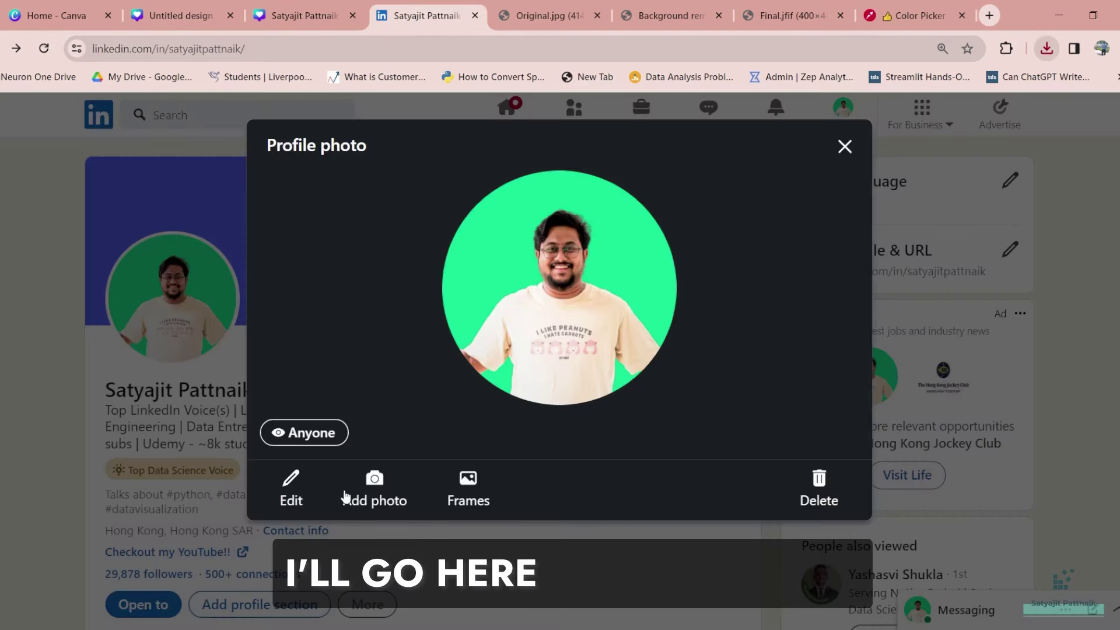
pyautogui.click(382, 496)
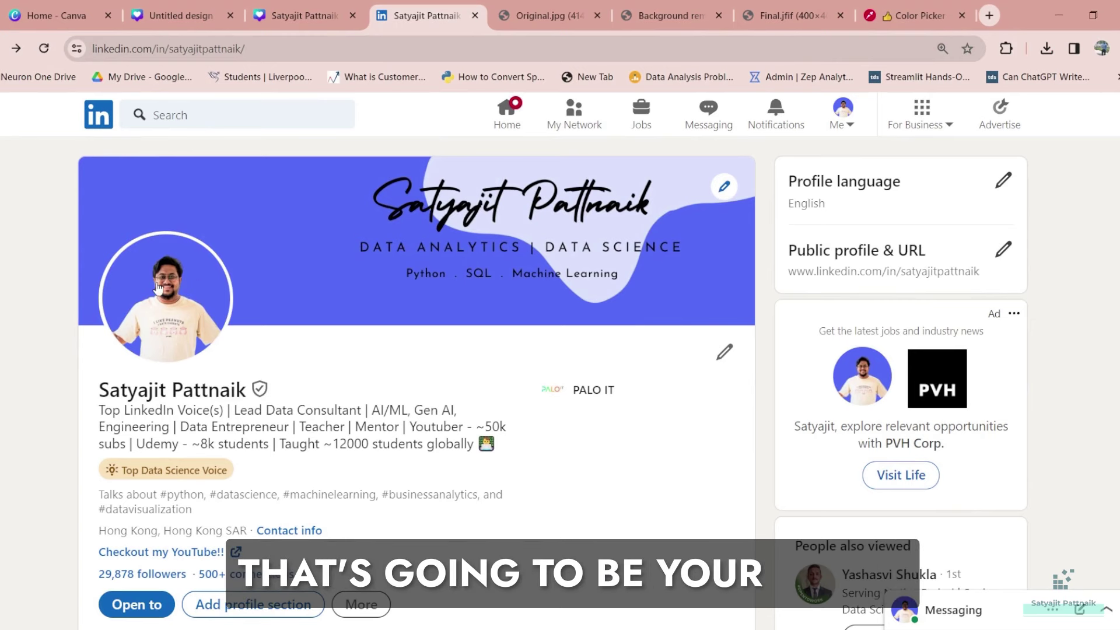
# Step: Copy the old headline, then replace it with 'Lead Data Consultant | Python . SQL . Machine Learning . Deep Learning . GenAI |'
pyautogui.moveTo(92, 412); pyautogui.dragTo(495, 444)
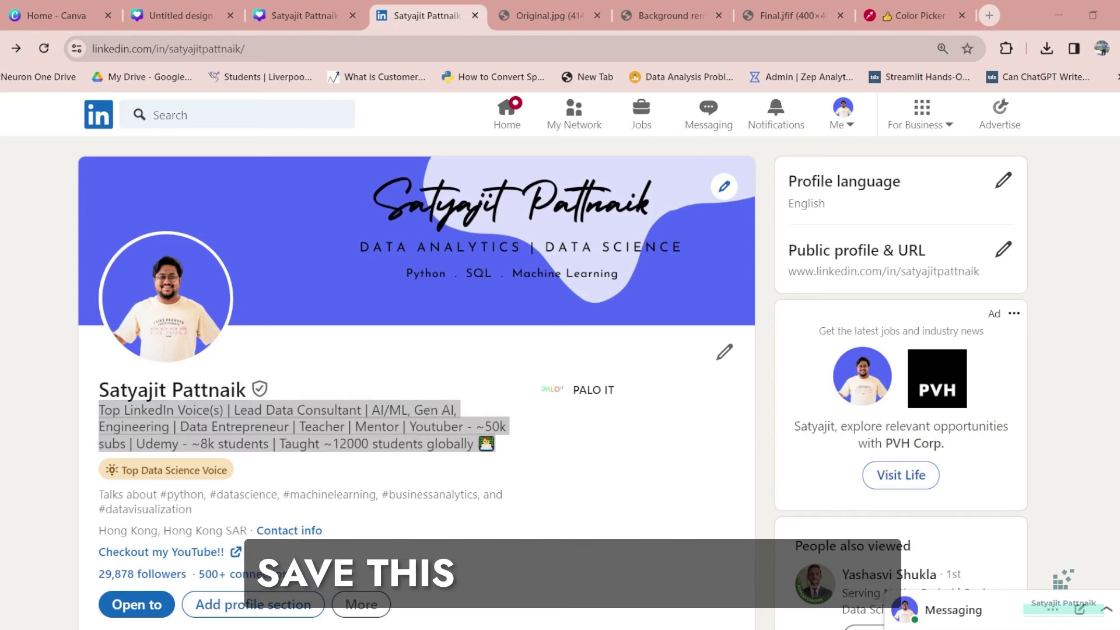
pyautogui.hotkey('alt', 'Tab')
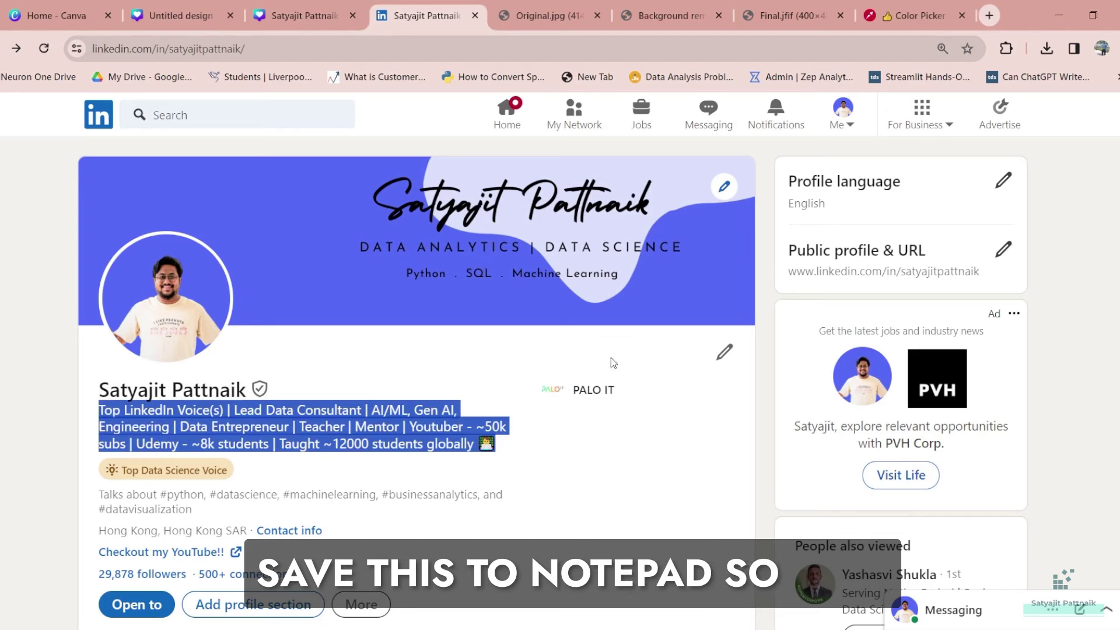
pyautogui.click(724, 354)
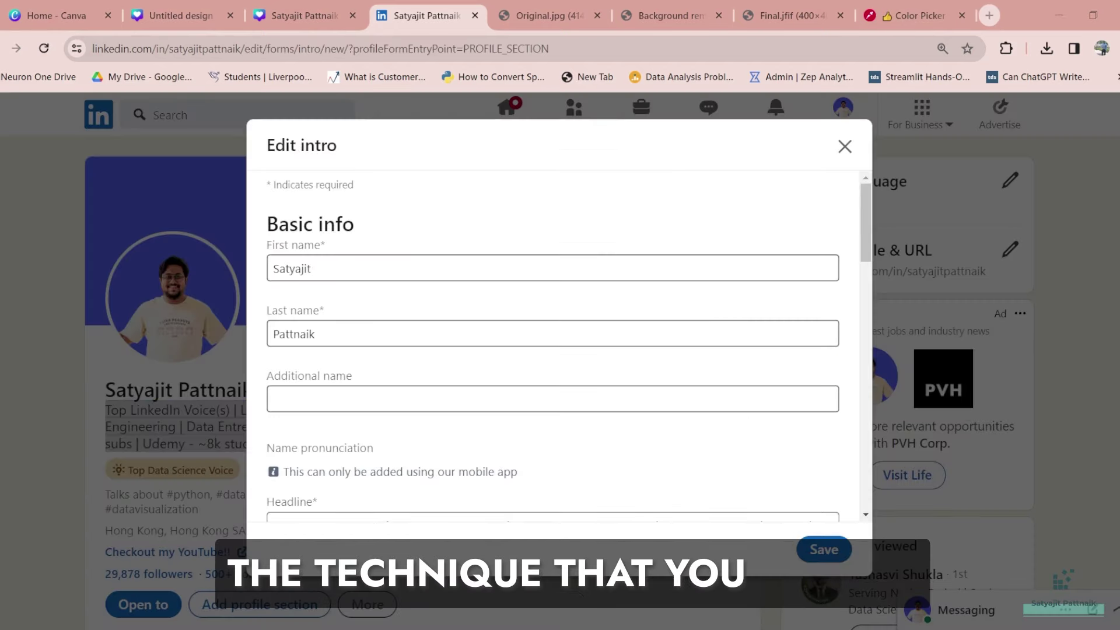
pyautogui.scroll(-5, 320, 300)
pyautogui.tripleClick(334, 232)
pyautogui.hotkey('alt', 'Tab')
pyautogui.hotkey('alt', 'Tab')
pyautogui.write('D')
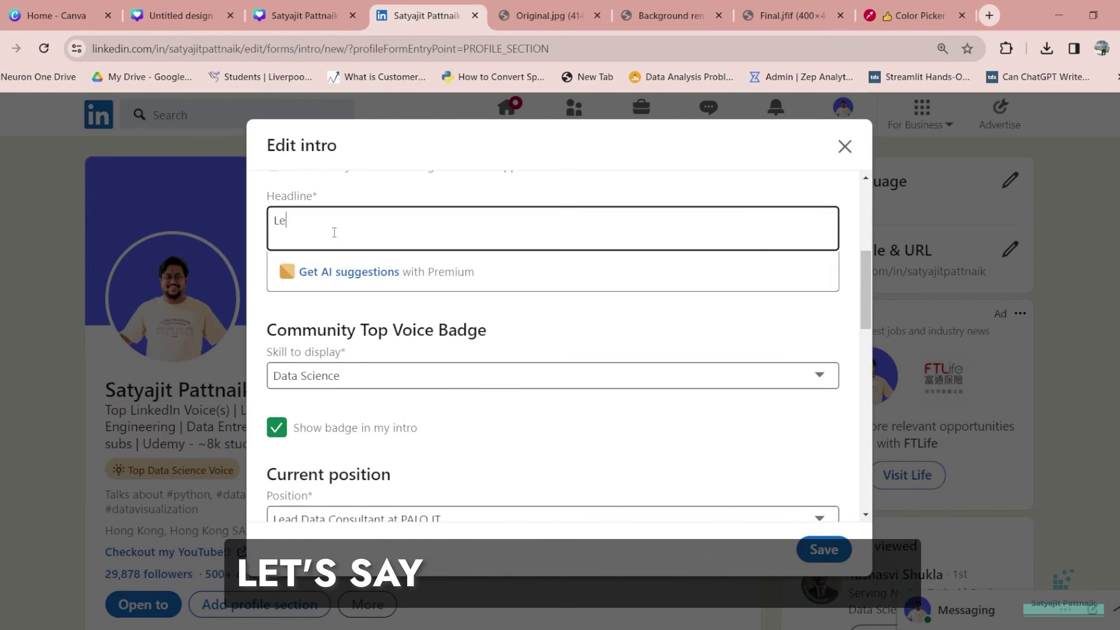
pyautogui.write('ead Data Consul')
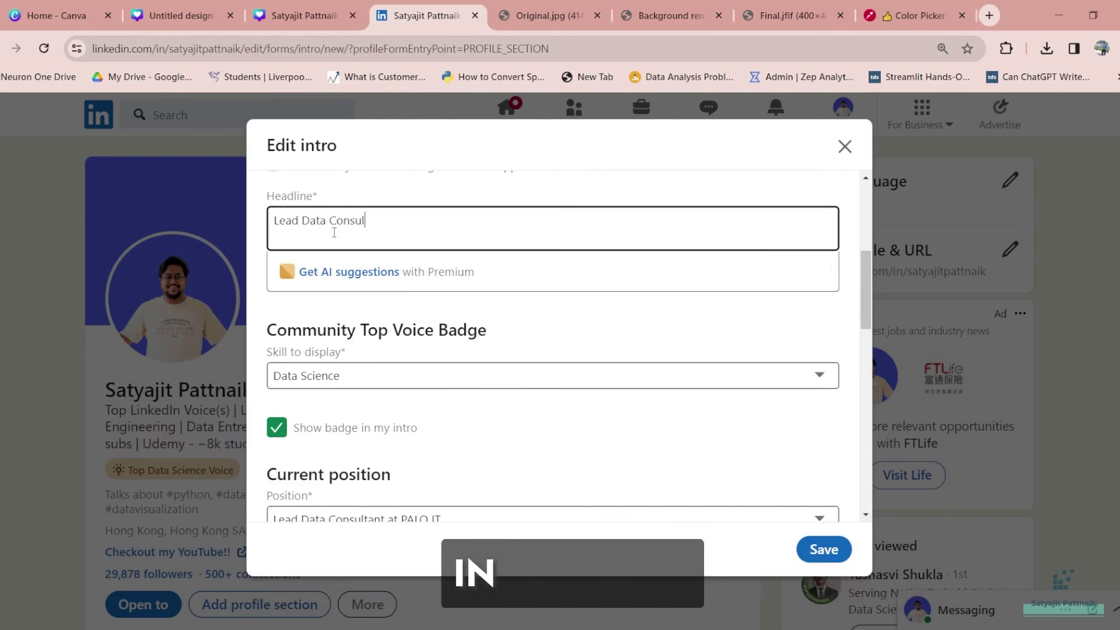
pyautogui.write('tant | Python . SQL . Machine L')
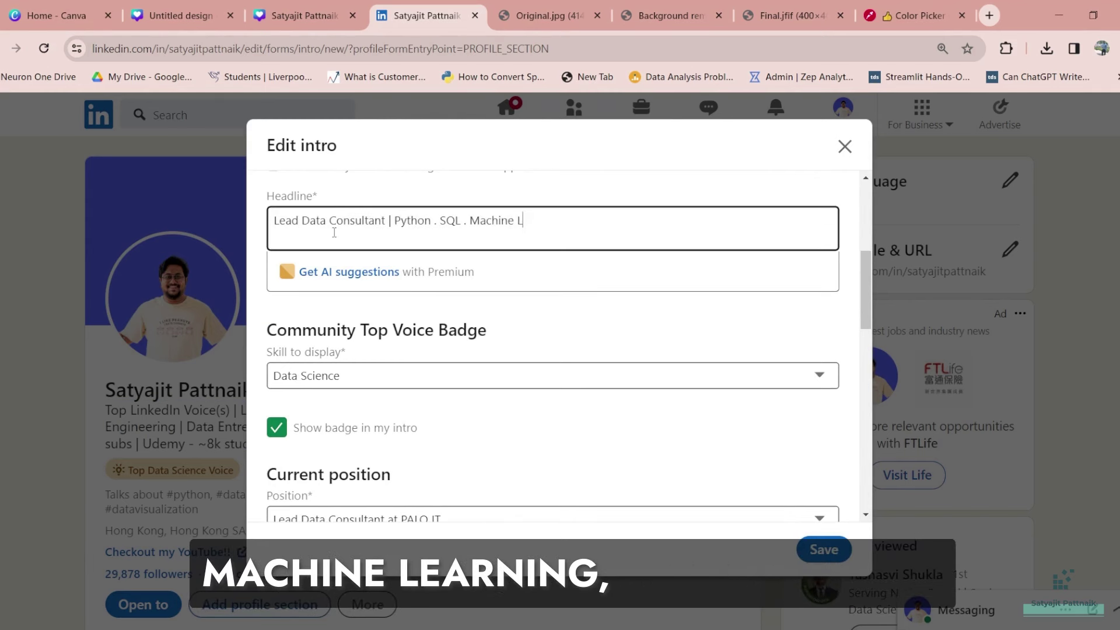
pyautogui.write('earning . Deep Learning . GenA')
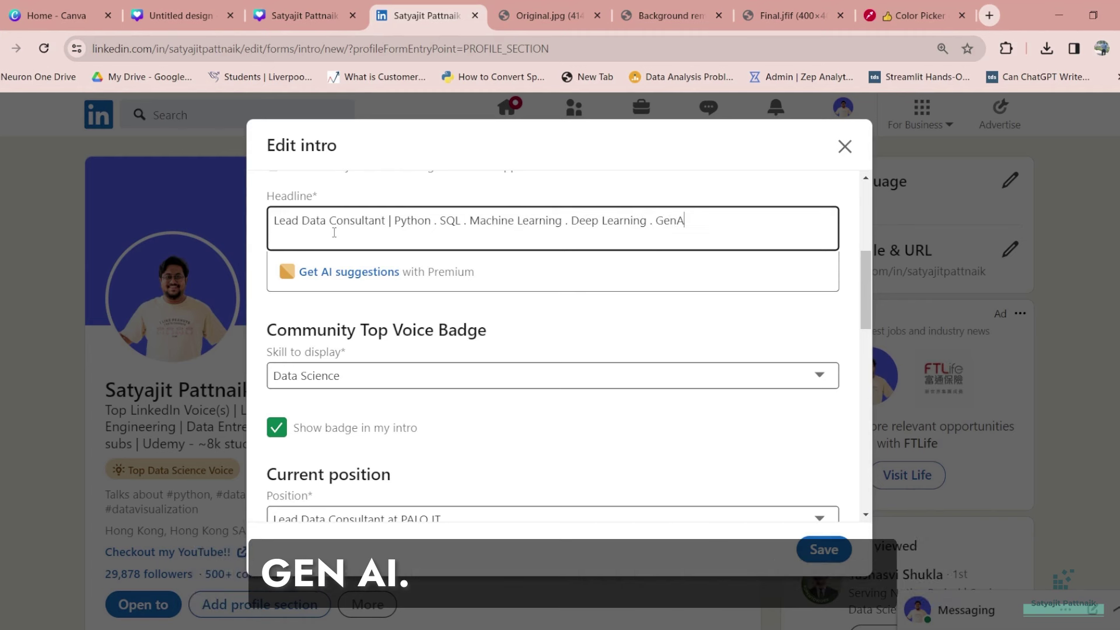
pyautogui.write('I |')
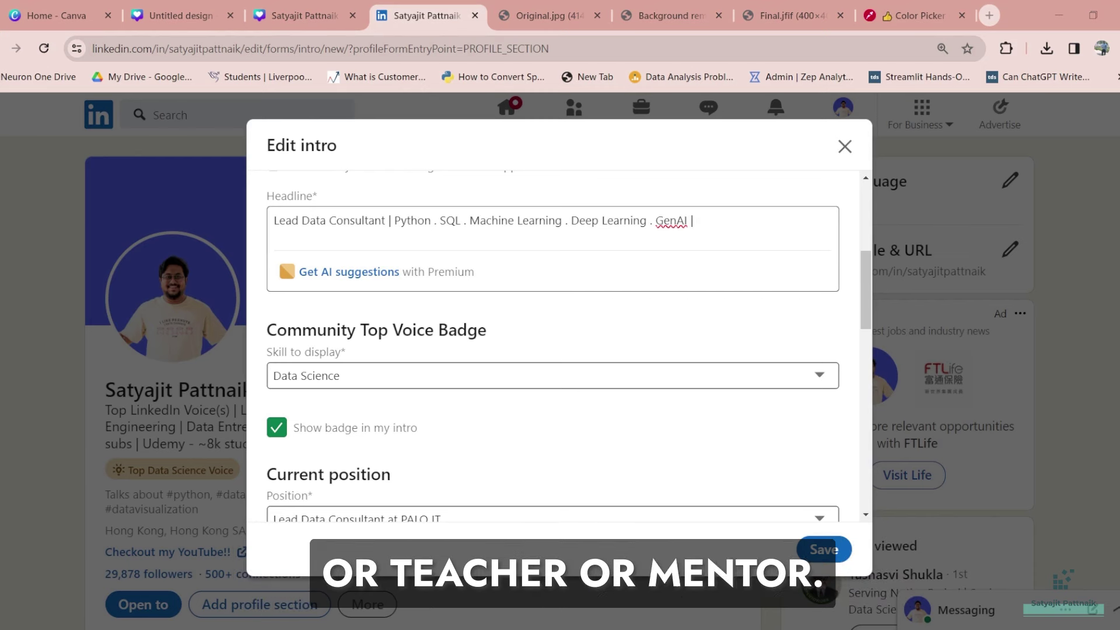
# Step: Append 'Mentor | Teacher' to the headline and save it
pyautogui.click(334, 232)
pyautogui.write('Mentor | ')
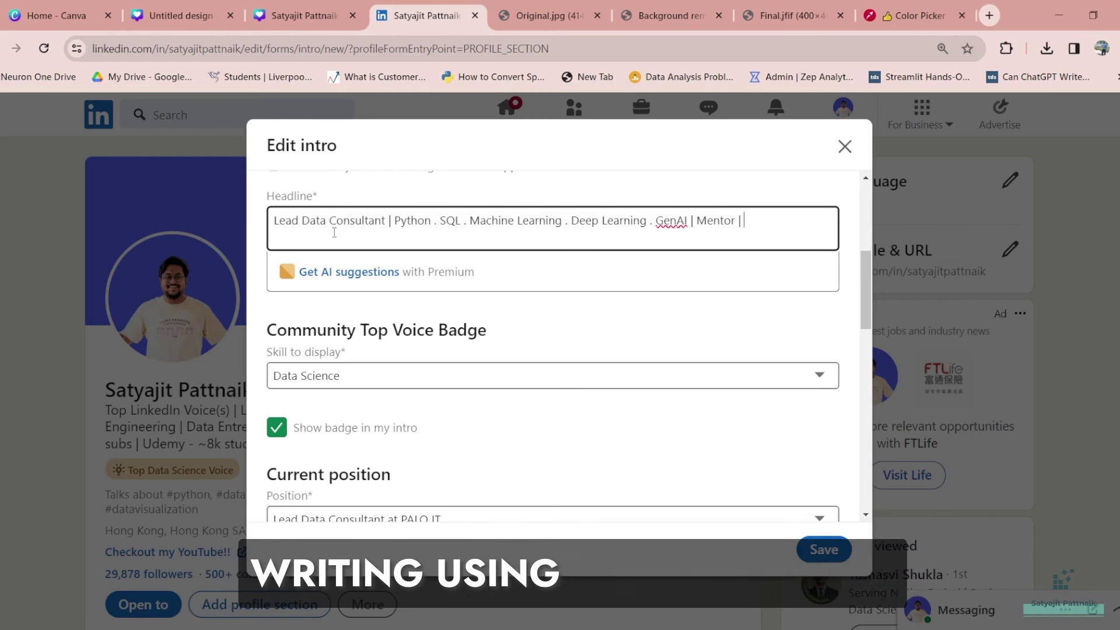
pyautogui.write('DataE')
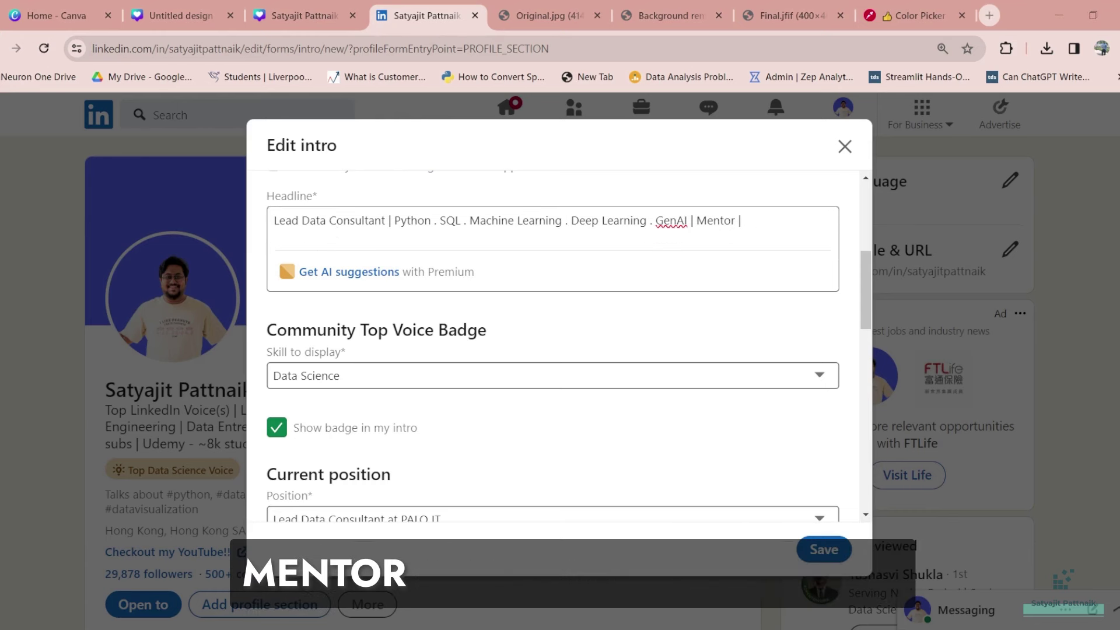
pyautogui.click(744, 220)
pyautogui.write('Teacher')
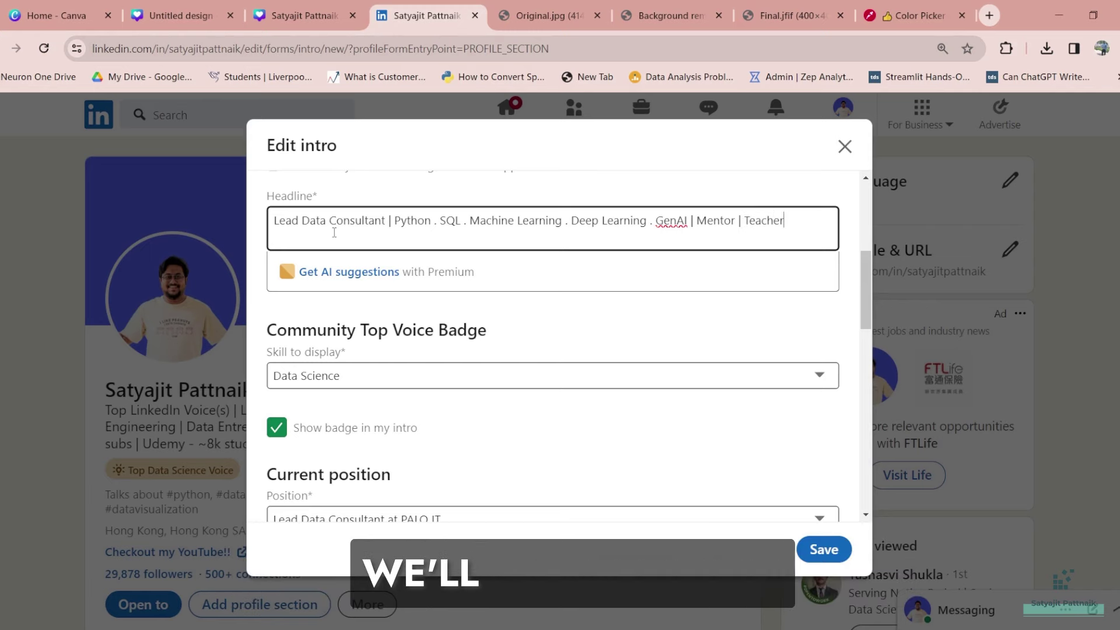
pyautogui.click(824, 550)
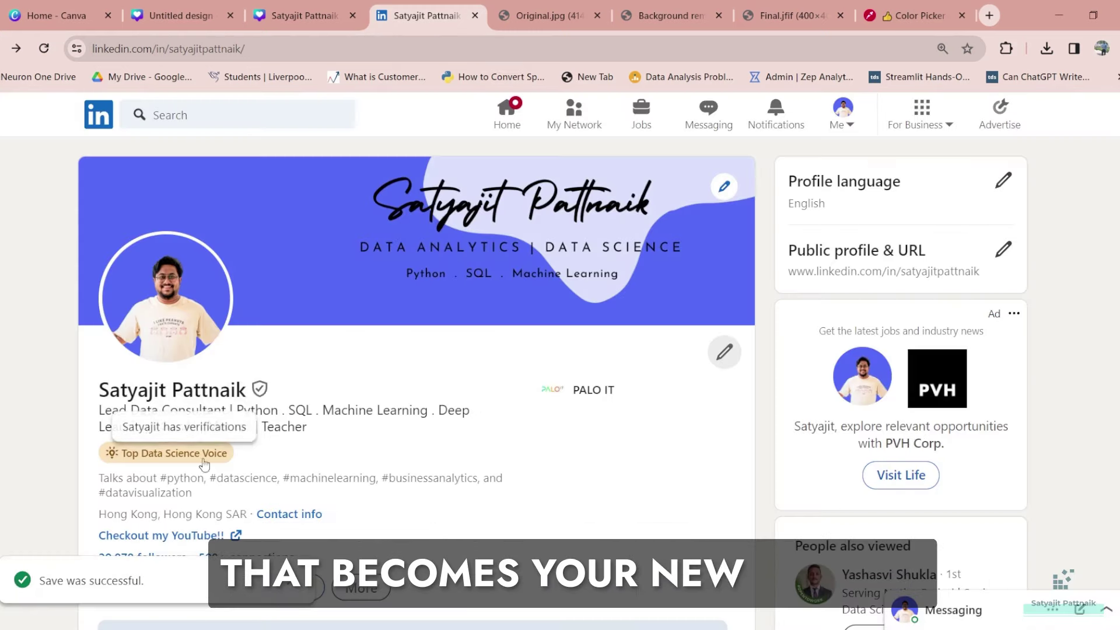
pyautogui.tripleClick(187, 419)
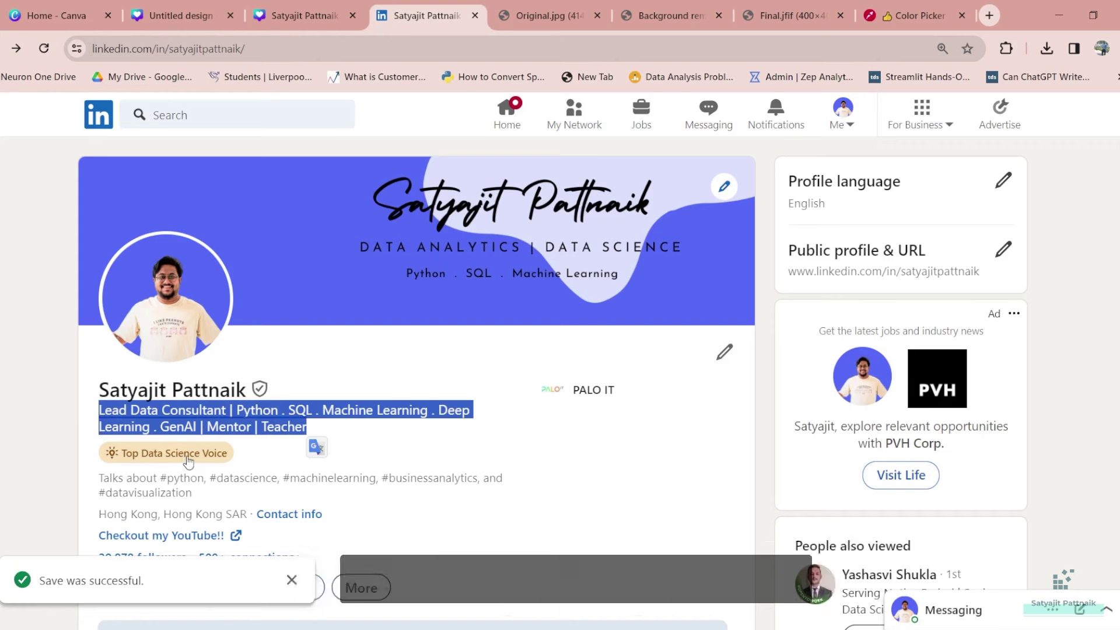
pyautogui.click(121, 410)
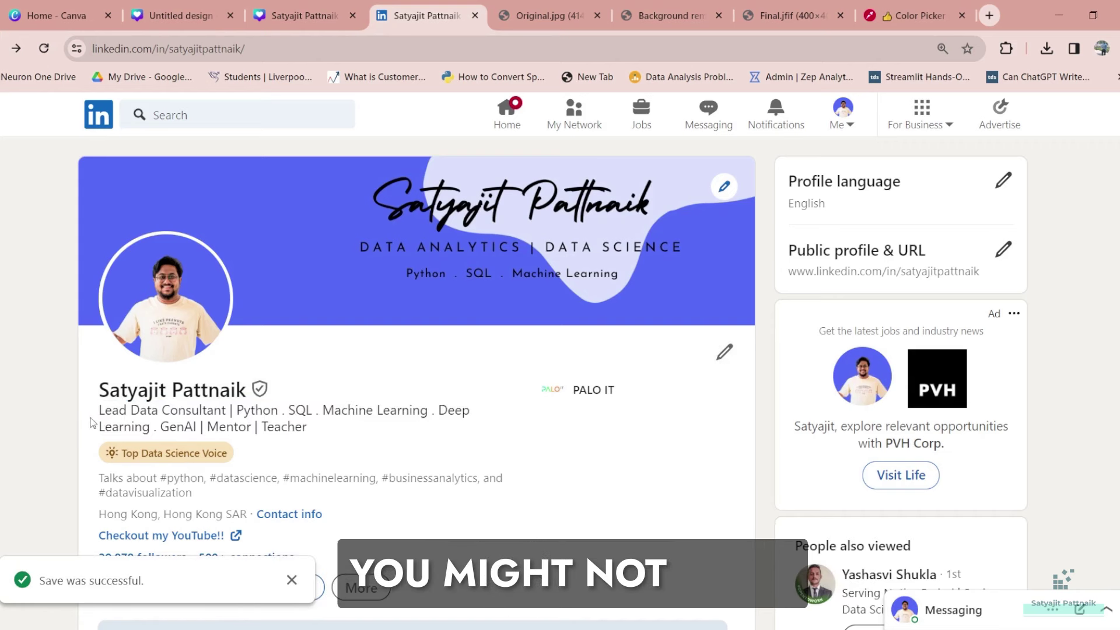
pyautogui.moveTo(102, 411); pyautogui.dragTo(322, 422)
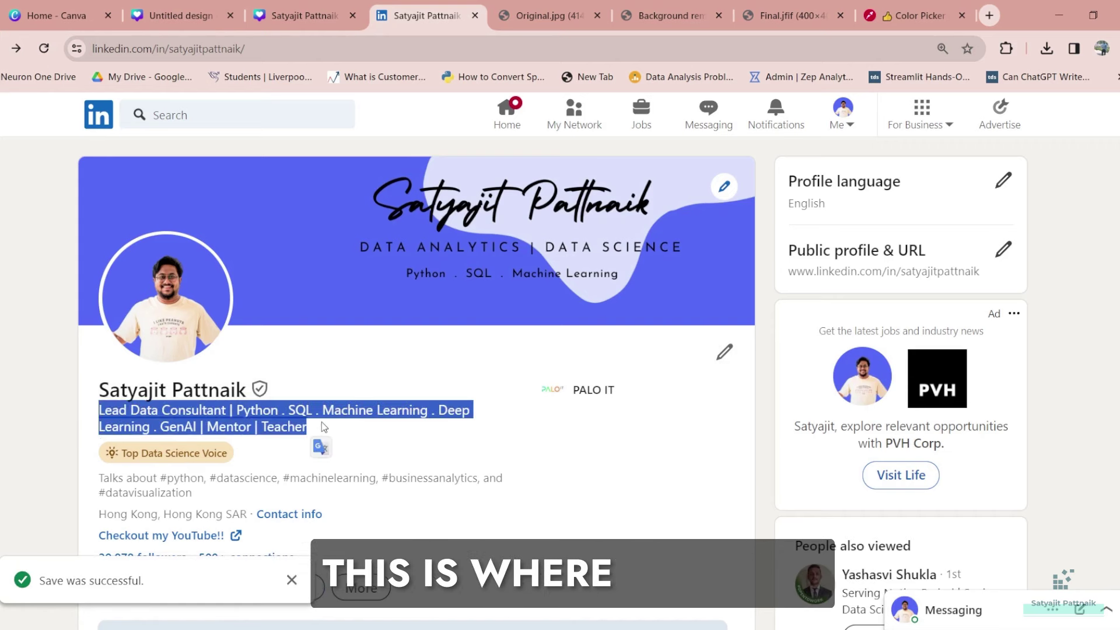
pyautogui.click(320, 421)
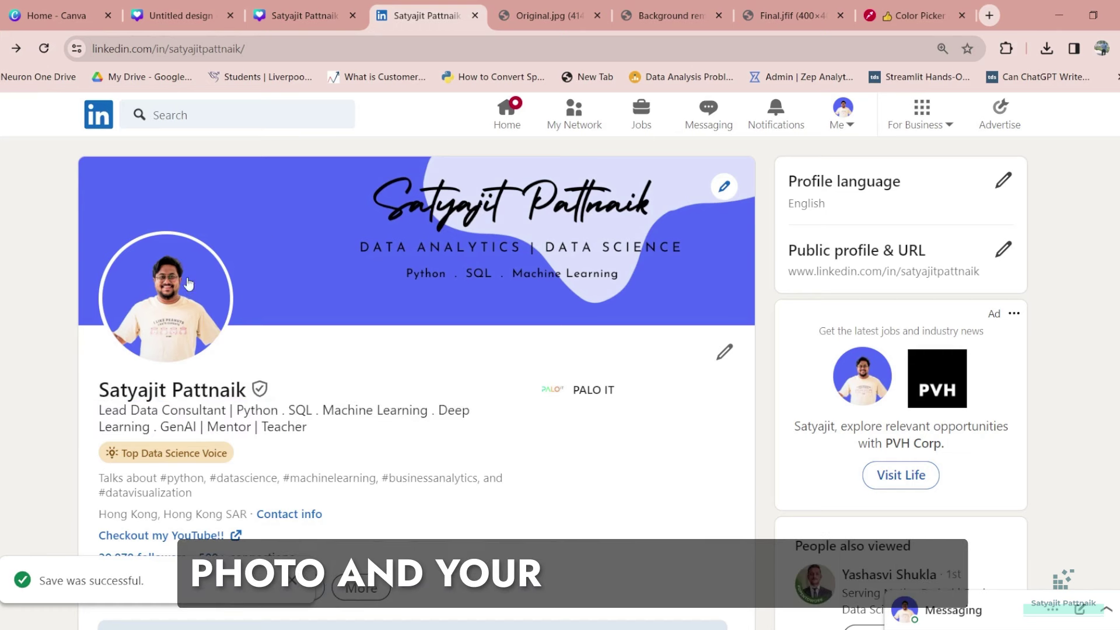
pyautogui.moveTo(100, 411)
pyautogui.mouseDown()
pyautogui.moveTo(342, 410)
pyautogui.moveTo(95, 428)
pyautogui.mouseUp()
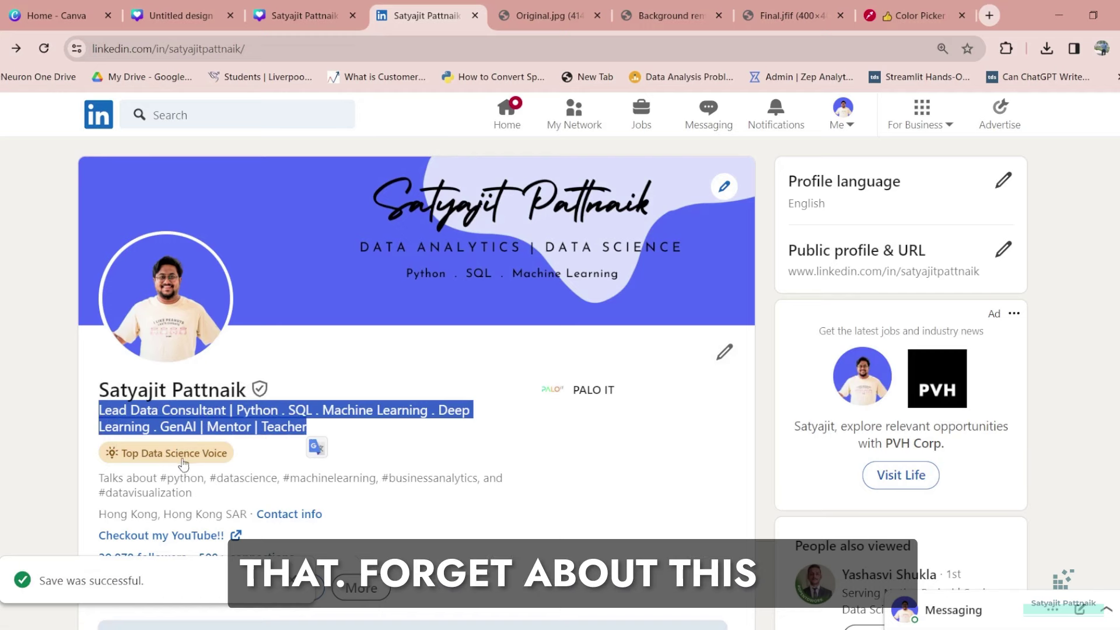
pyautogui.click(192, 464)
pyautogui.scroll(-1, 193, 463)
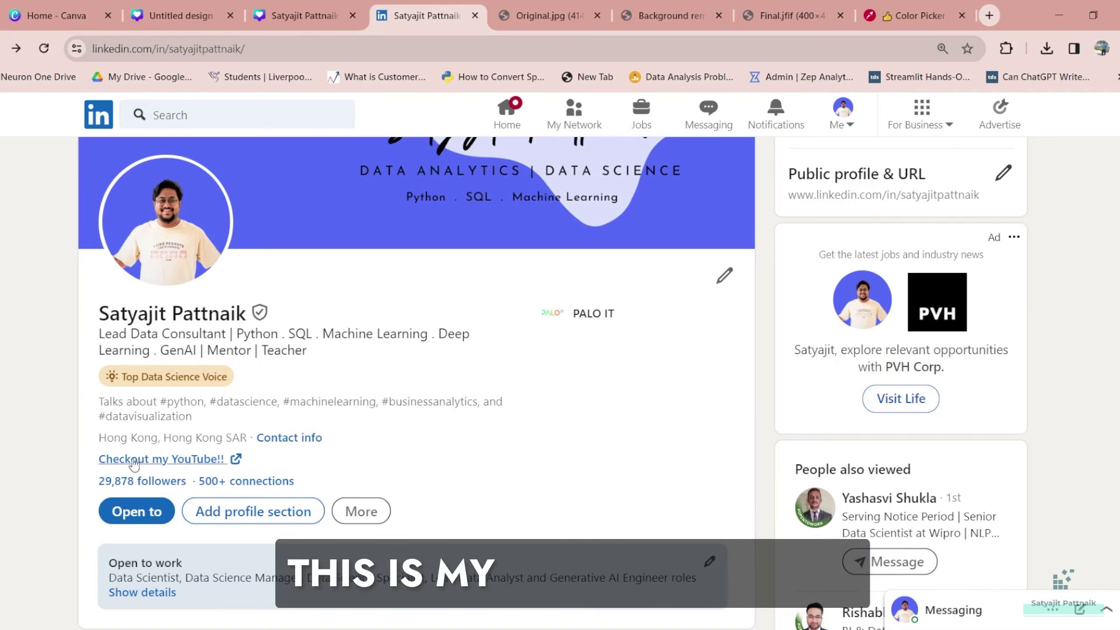
# Step: Check the existing YouTube link, then set the intro's custom button to show a link
pyautogui.click(163, 460)
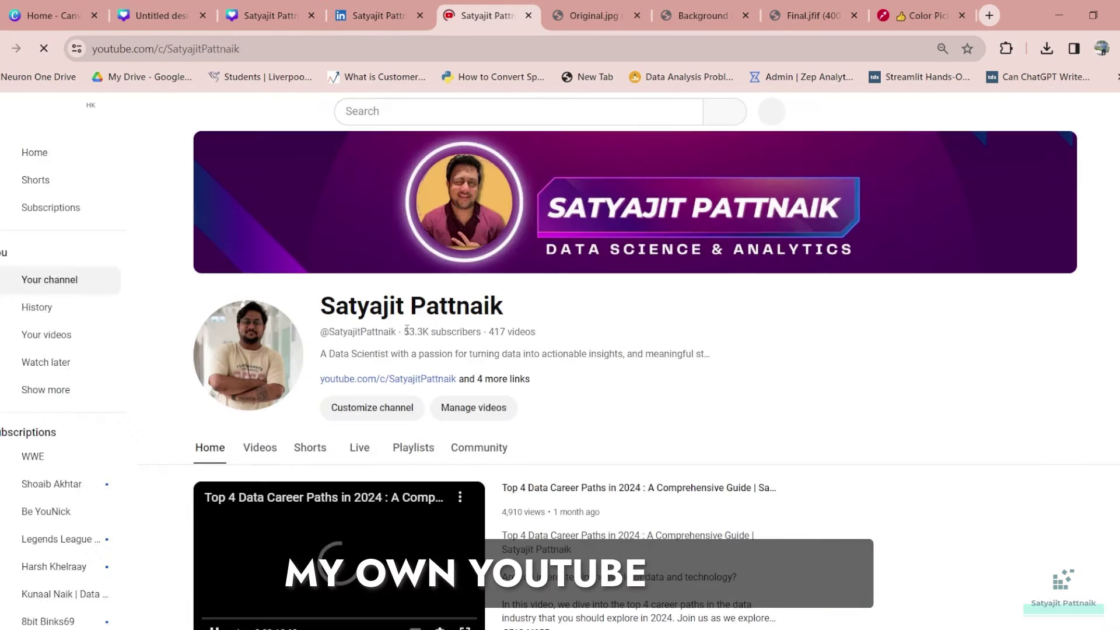
pyautogui.hotkey('ctrl', 'w')
pyautogui.click(724, 277)
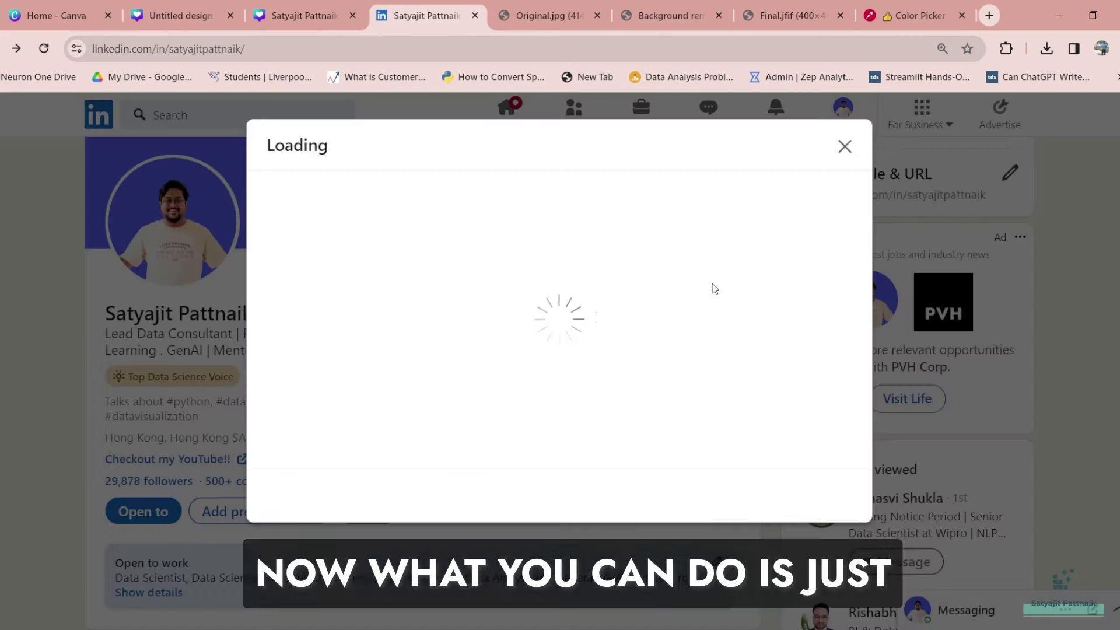
pyautogui.scroll(-10, 501, 368)
pyautogui.scroll(-3, 507, 375)
pyautogui.click(452, 495)
pyautogui.click(277, 288)
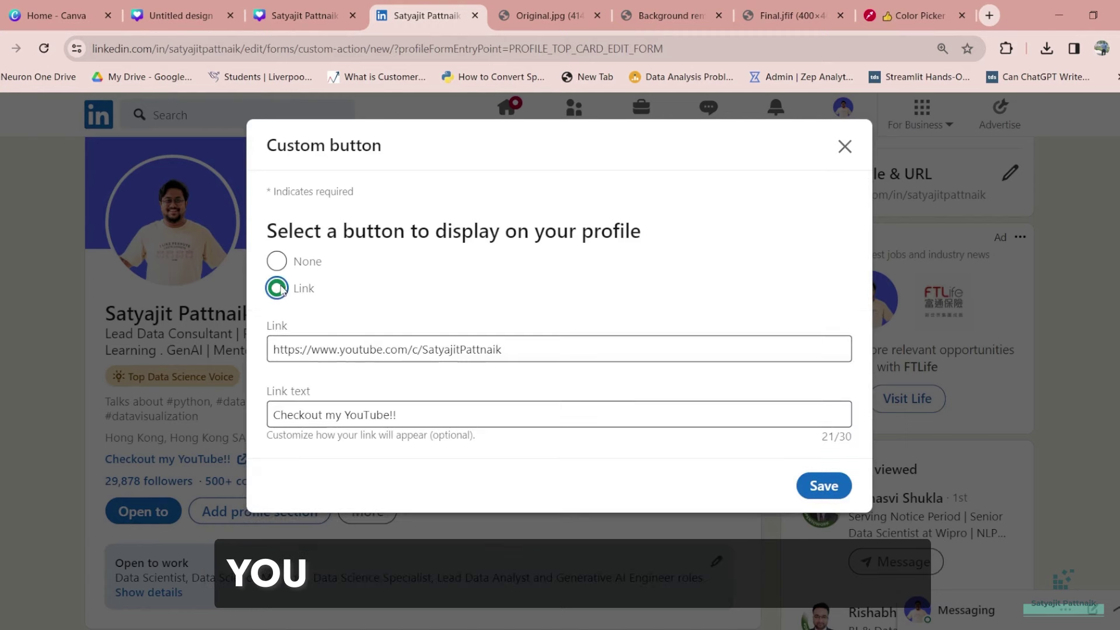
# Step: Replace the link URL with the GitHub address, change the link text to 'Checkout my GitHub!!', and save
pyautogui.tripleClick(466, 344)
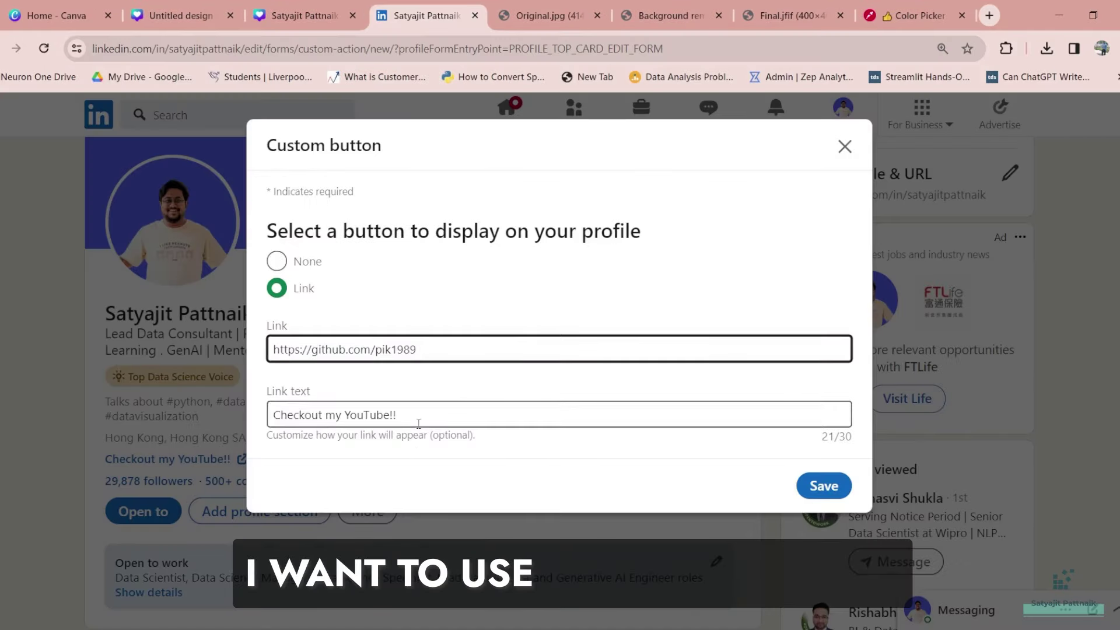
pyautogui.doubleClick(367, 415)
pyautogui.write('GitHub')
pyautogui.click(831, 487)
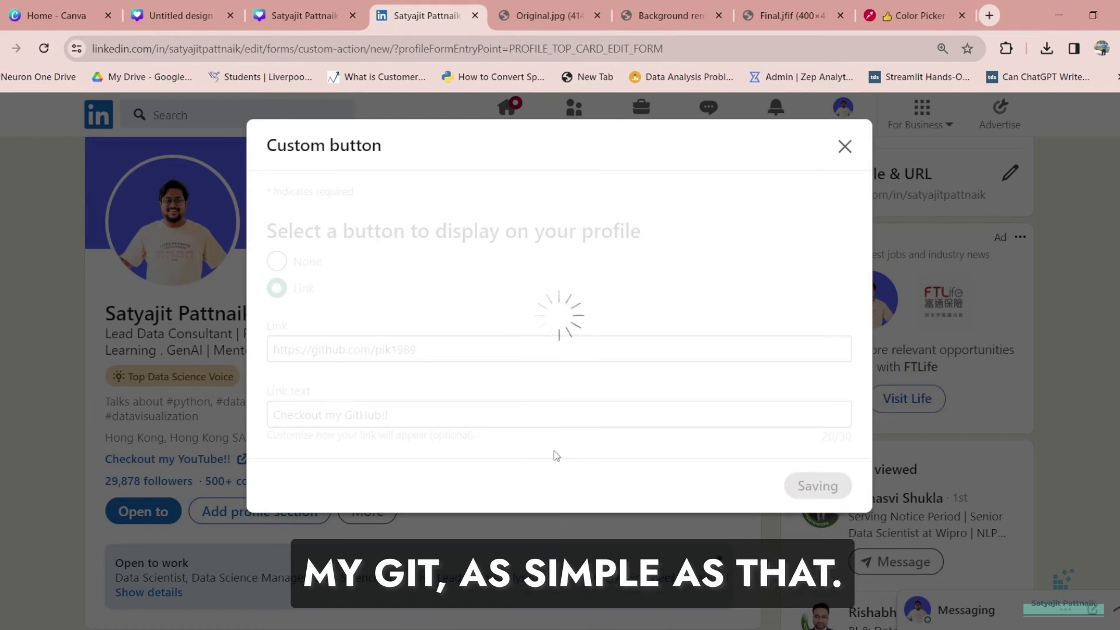
pyautogui.scroll(-5, 620, 170)
pyautogui.click(845, 151)
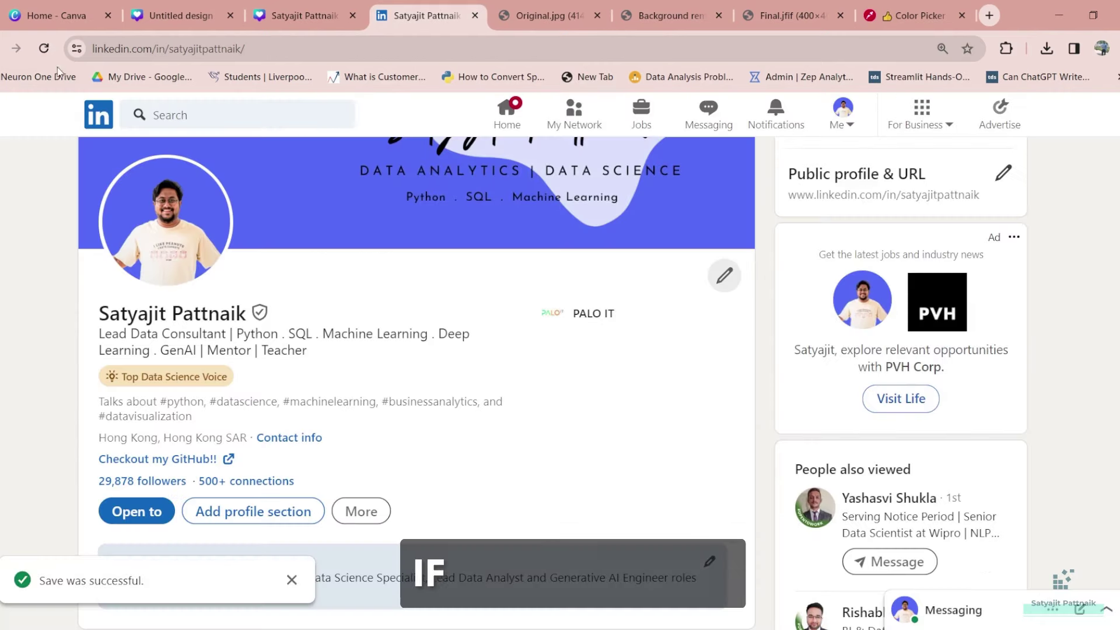
pyautogui.click(44, 47)
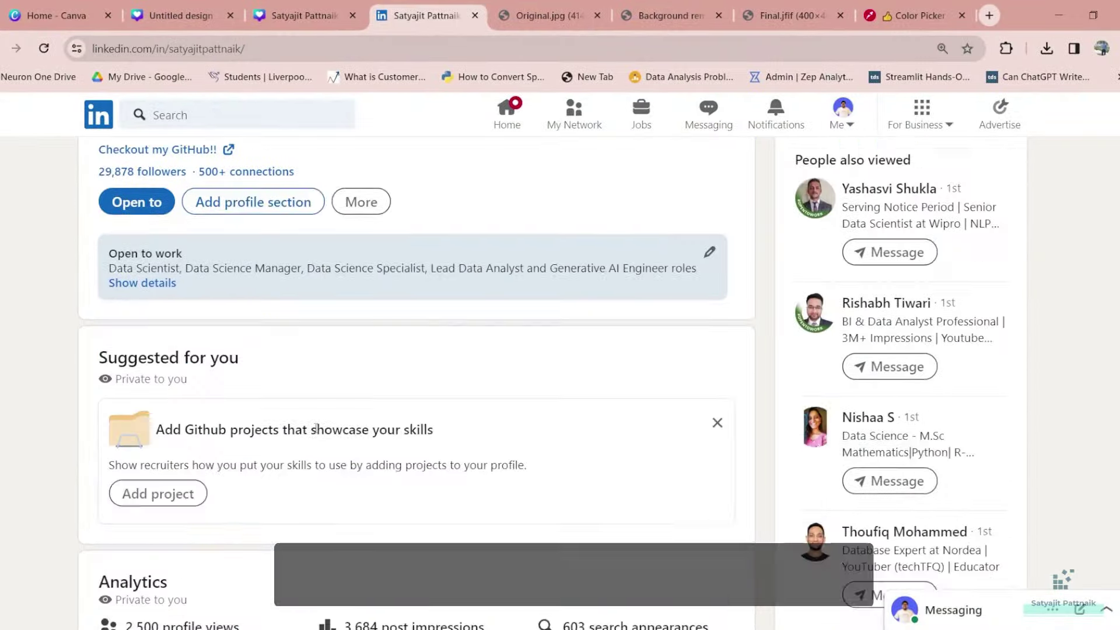
pyautogui.scroll(-3, 324, 435)
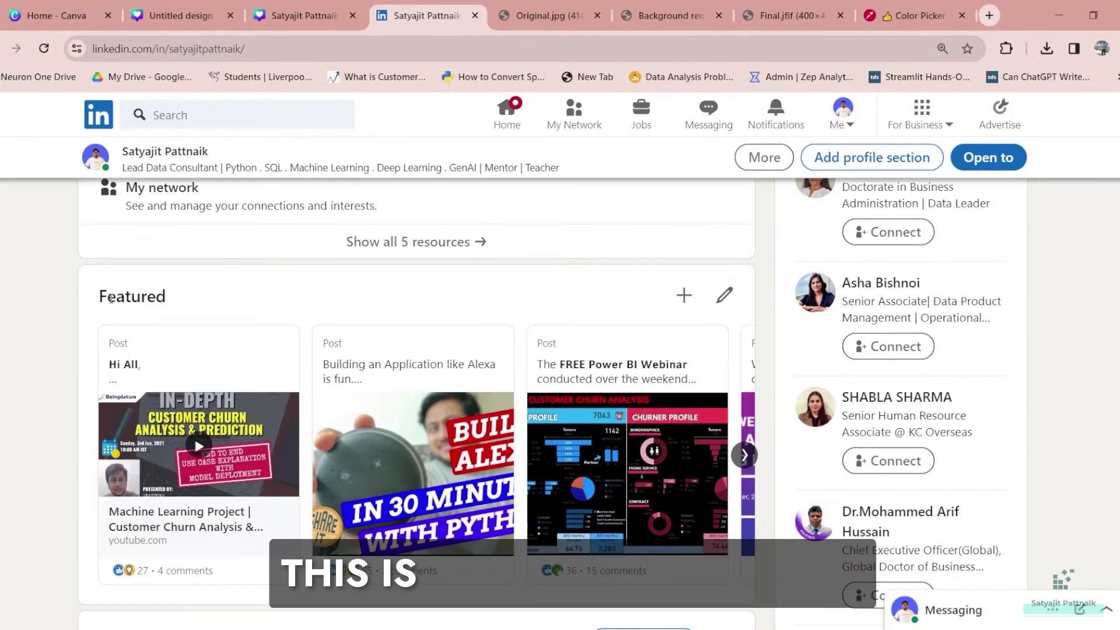
pyautogui.moveTo(135, 296); pyautogui.dragTo(169, 297)
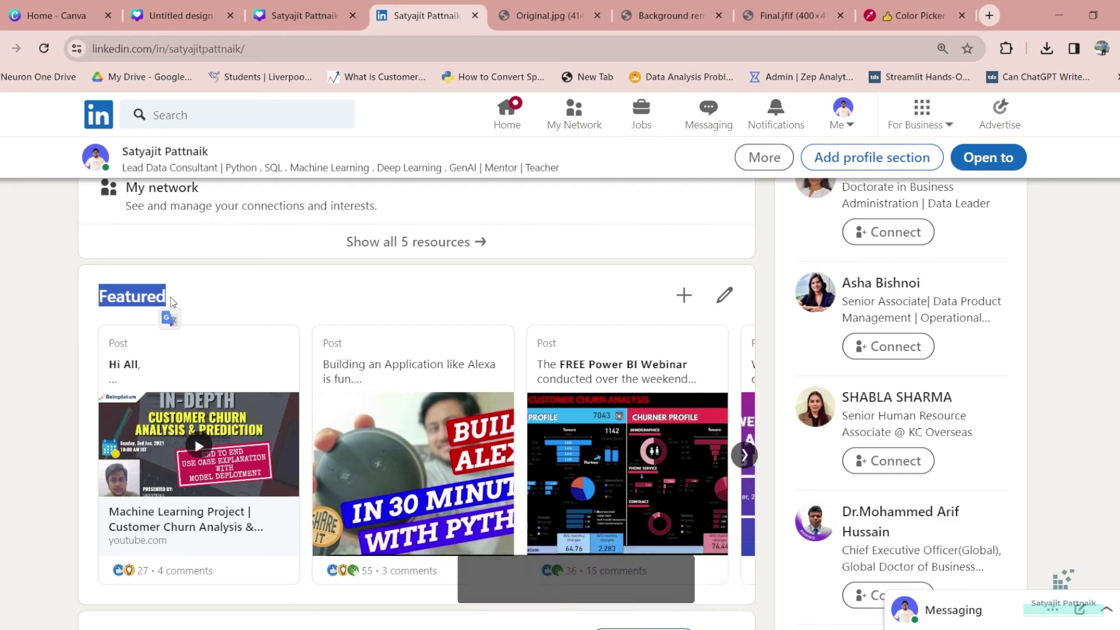
pyautogui.click(724, 294)
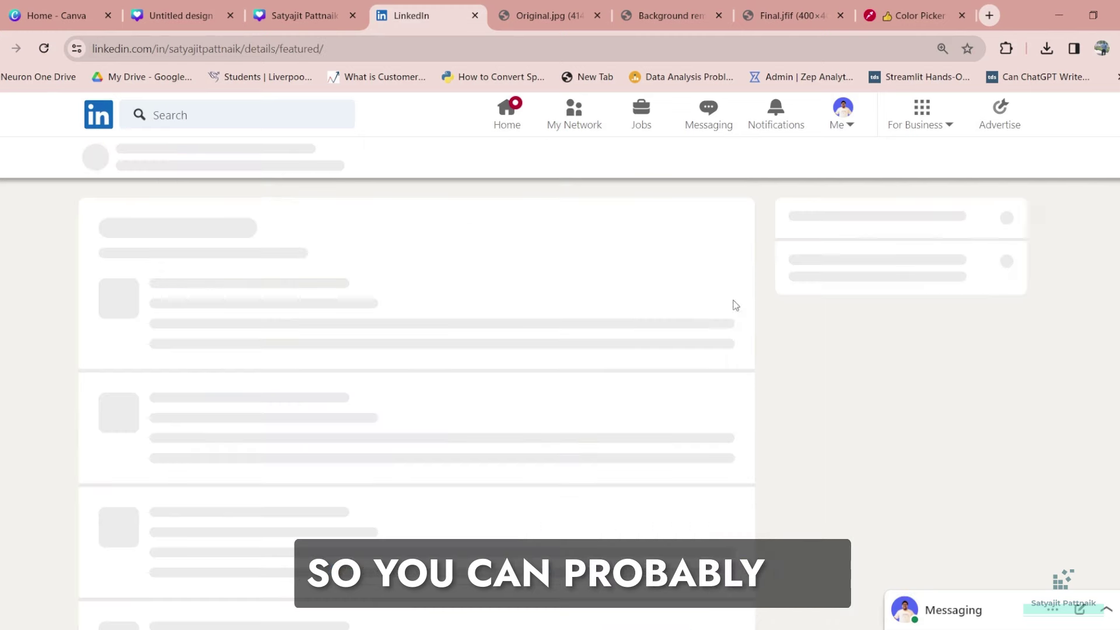
pyautogui.click(91, 121)
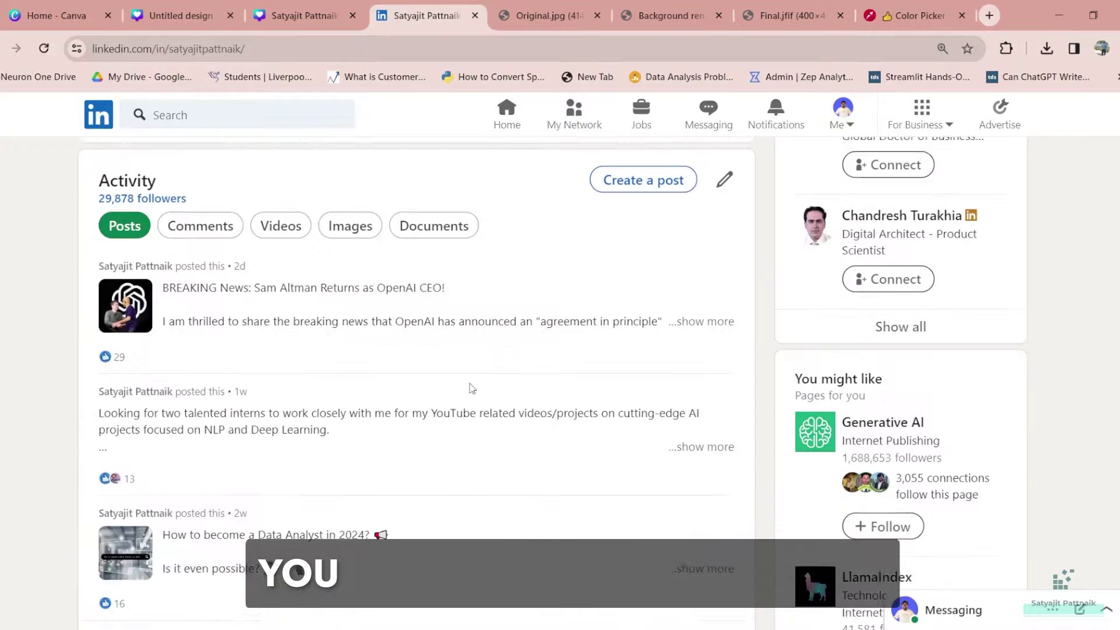
pyautogui.scroll(9, 402, 370)
pyautogui.scroll(9, 408, 369)
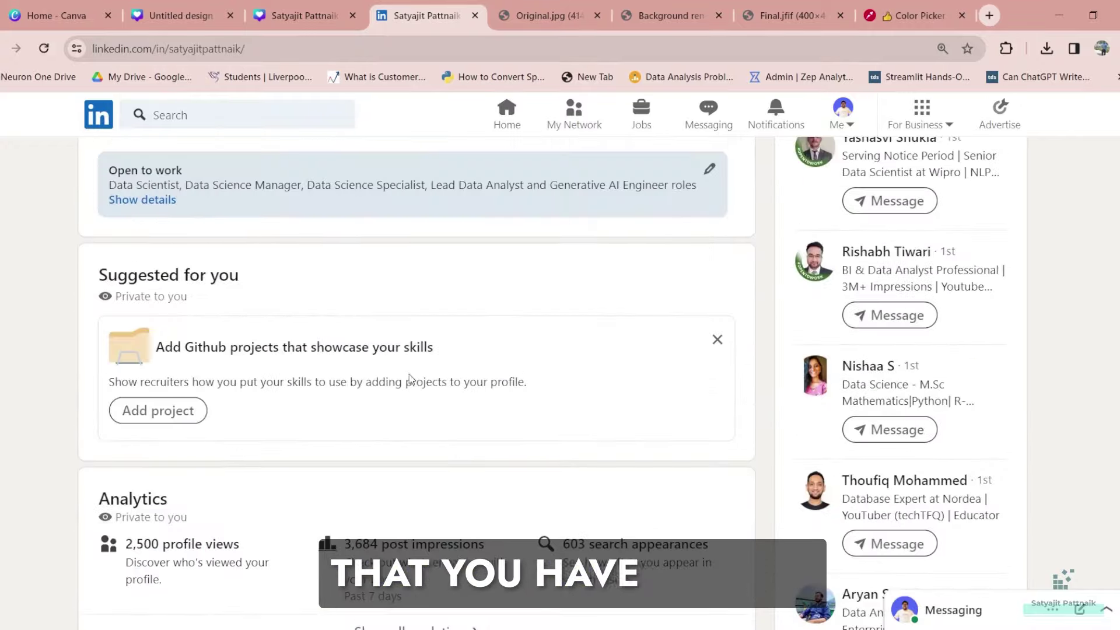
pyautogui.scroll(-20, 411, 373)
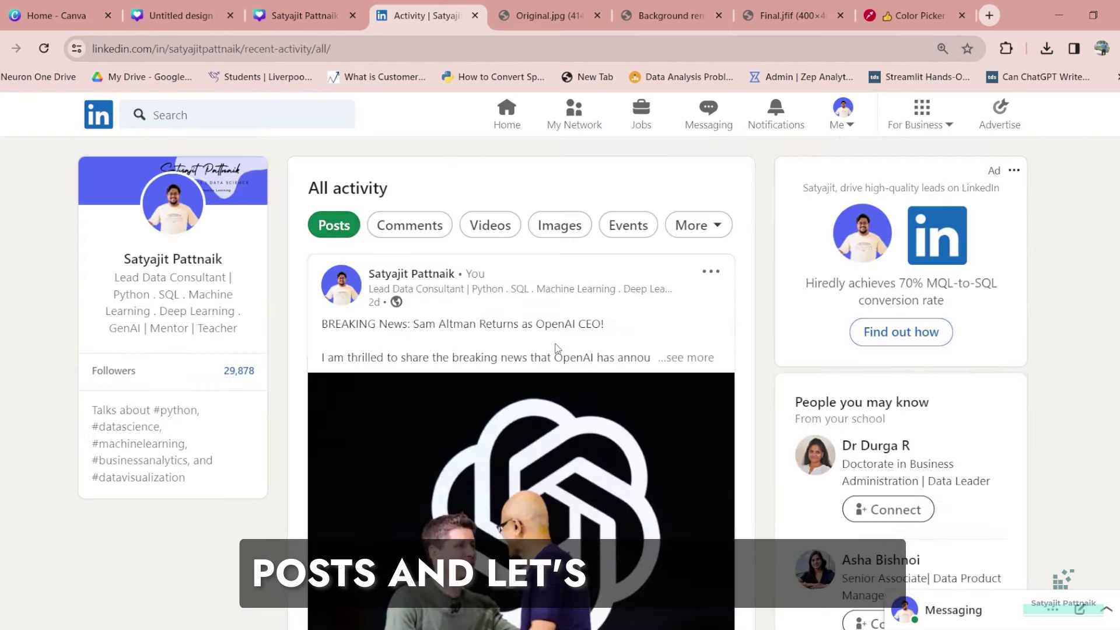
pyautogui.scroll(-4, 580, 353)
pyautogui.scroll(4, 610, 362)
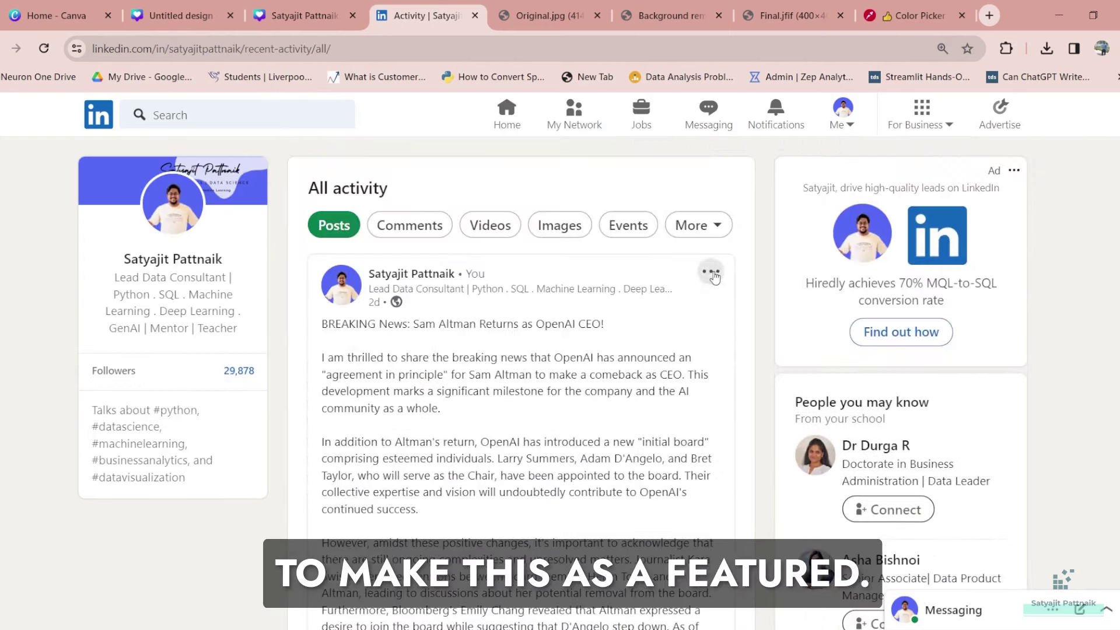
pyautogui.click(712, 273)
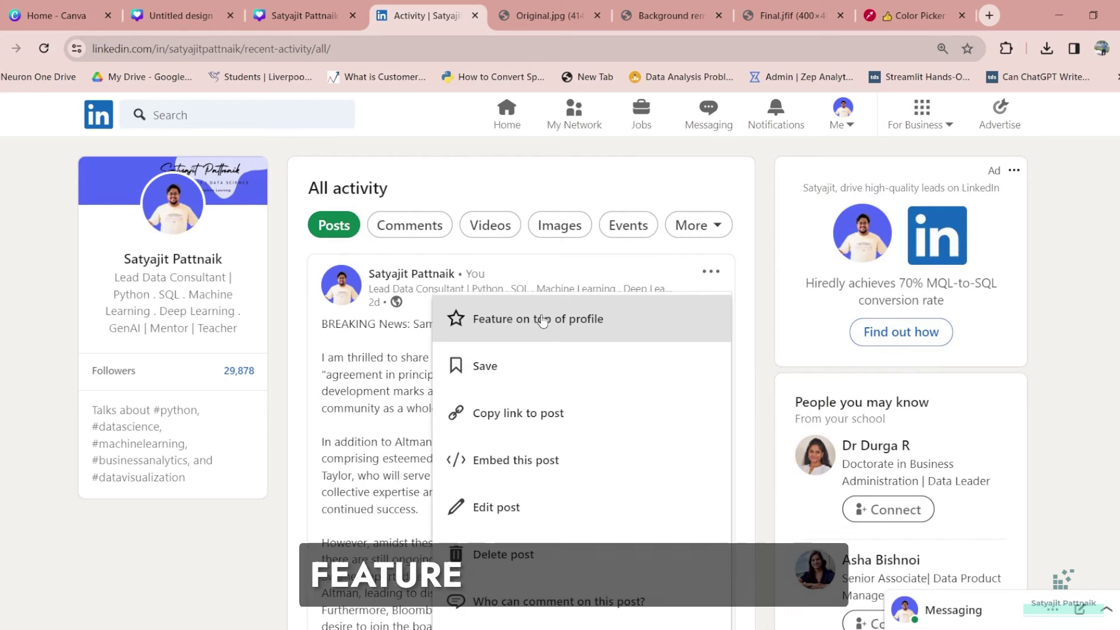
pyautogui.click(99, 117)
pyautogui.click(256, 287)
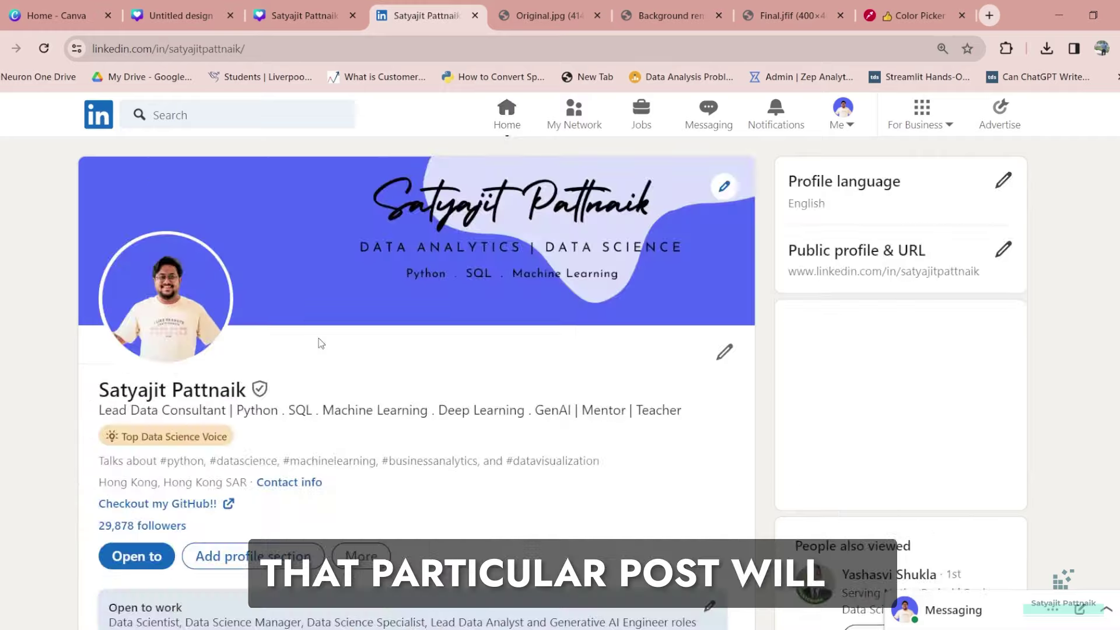
pyautogui.scroll(-10, 370, 395)
pyautogui.scroll(-3, 370, 396)
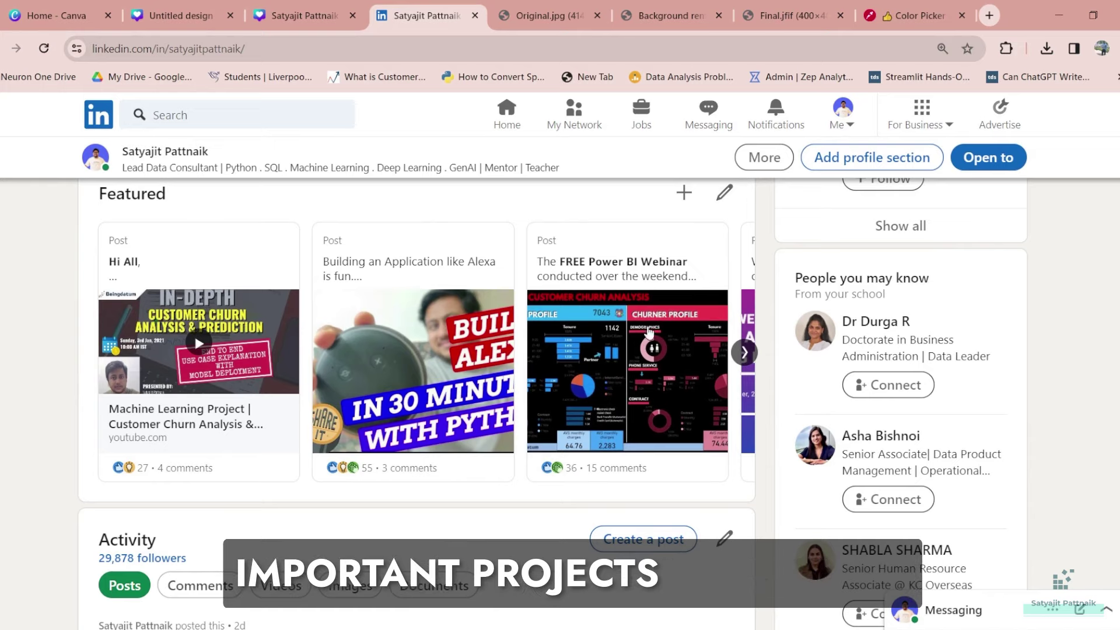
pyautogui.hscroll(4, 637, 338)
pyautogui.hscroll(-4, 88, 355)
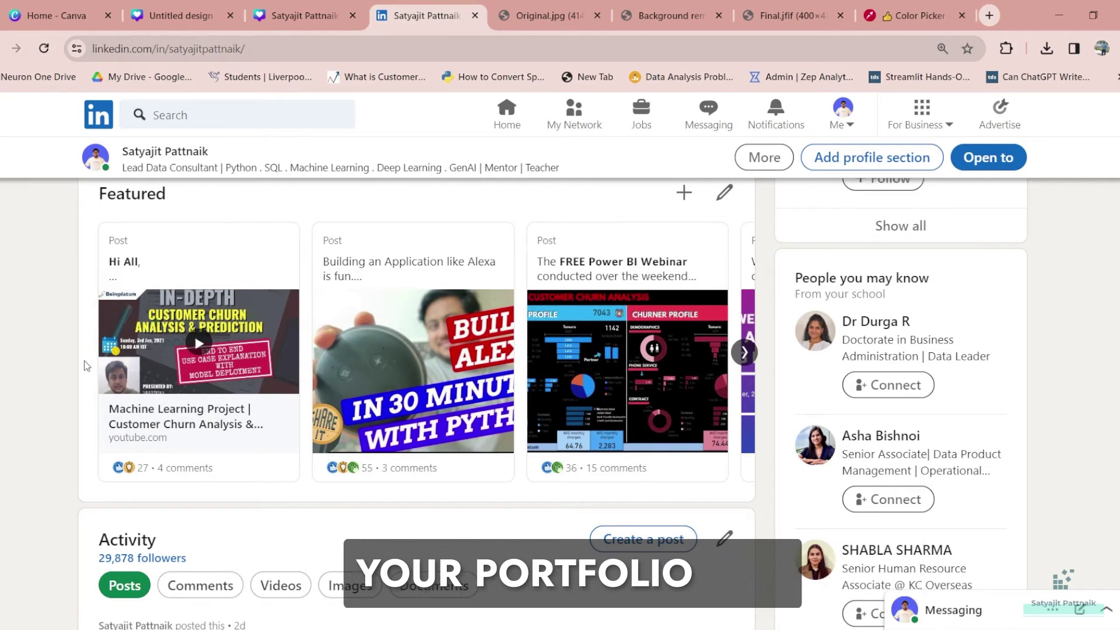
# Step: Add a Featured link by pasting the GitHub profile URL and fetching its preview
pyautogui.scroll(10, 86, 365)
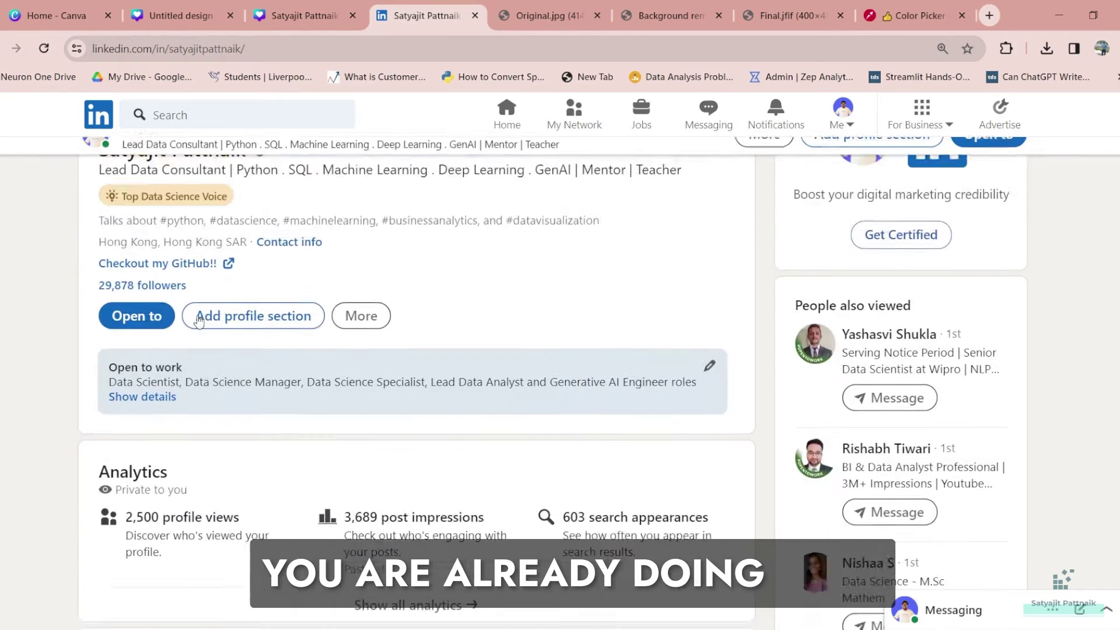
pyautogui.scroll(-10, 163, 350)
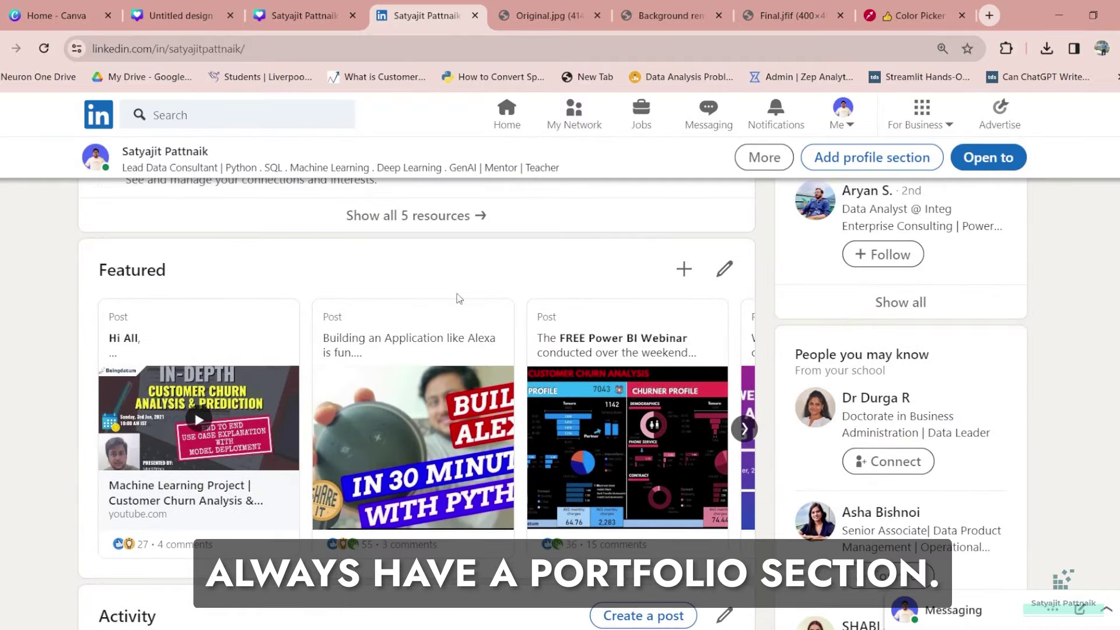
pyautogui.click(684, 269)
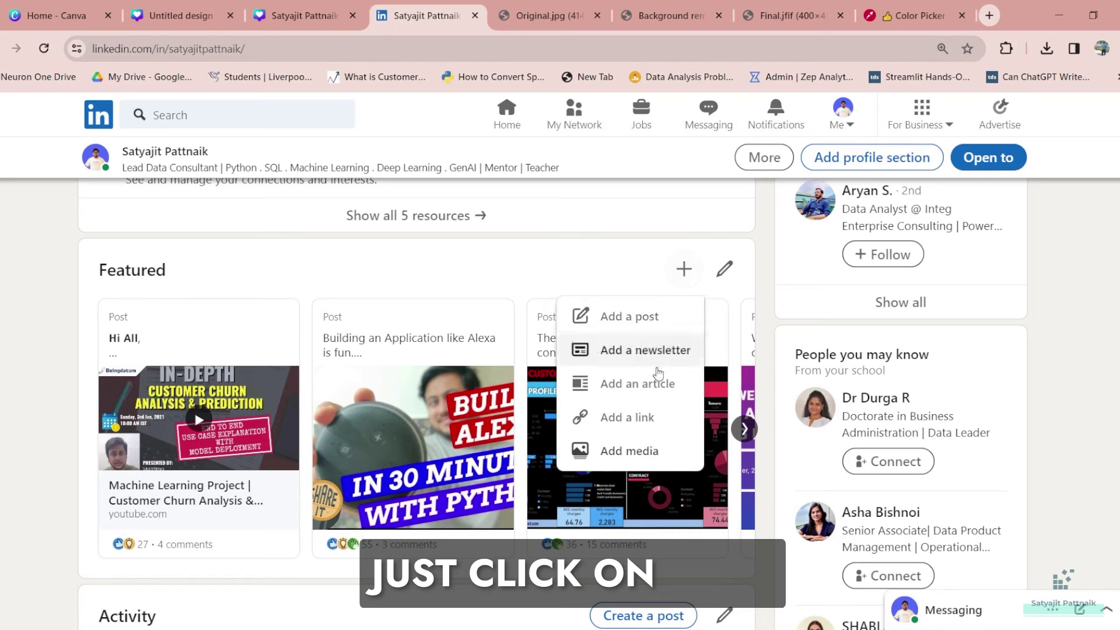
pyautogui.click(627, 417)
pyautogui.write('https://github.com/pik1989')
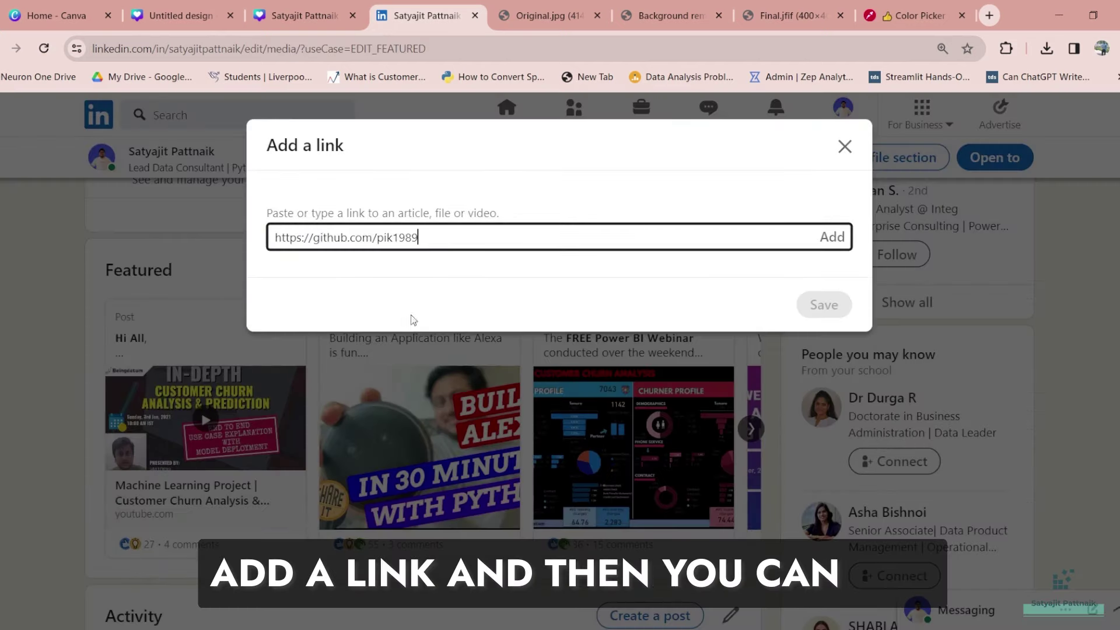
pyautogui.click(832, 237)
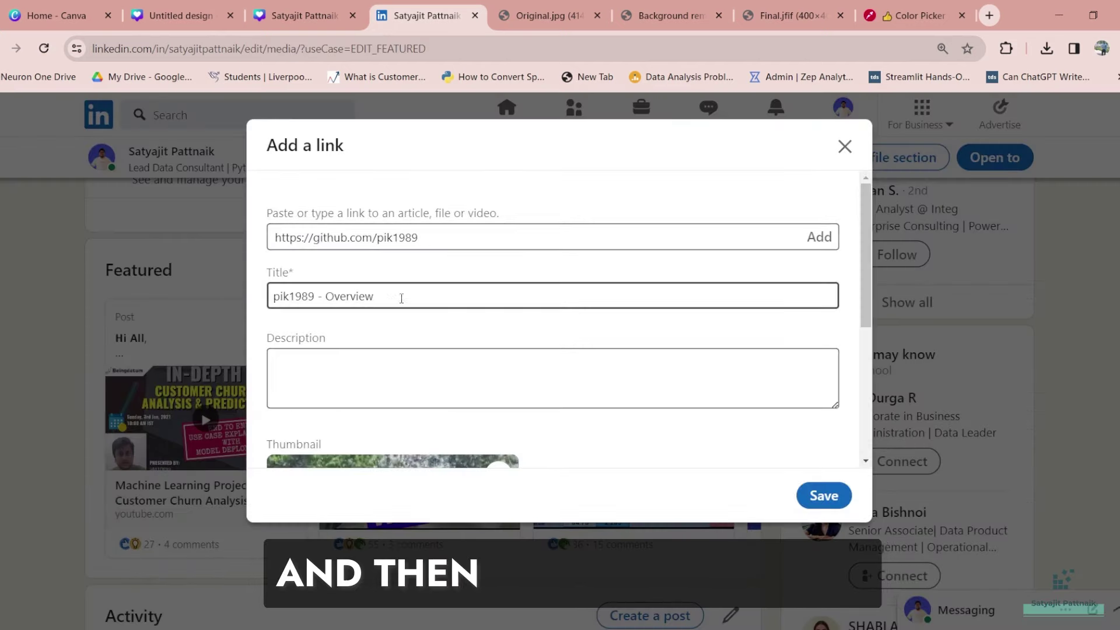
# Step: Retitle the link card 'GitHub - Overview' and save it as a featured item
pyautogui.doubleClick(292, 296)
pyautogui.write('Git')
pyautogui.scroll(-4, 398, 291)
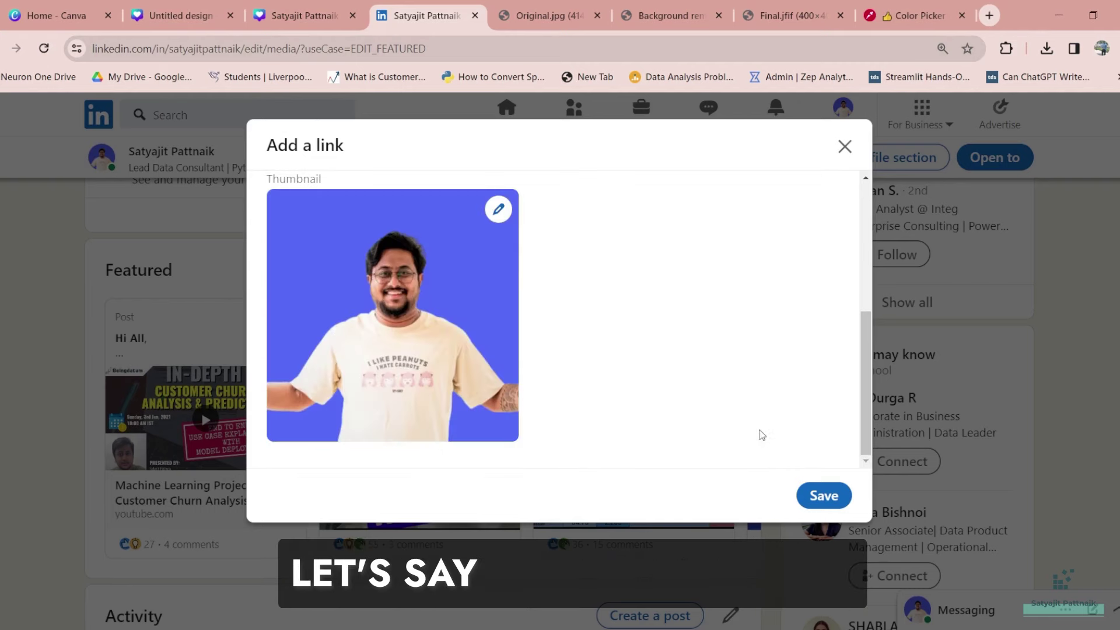
pyautogui.click(817, 494)
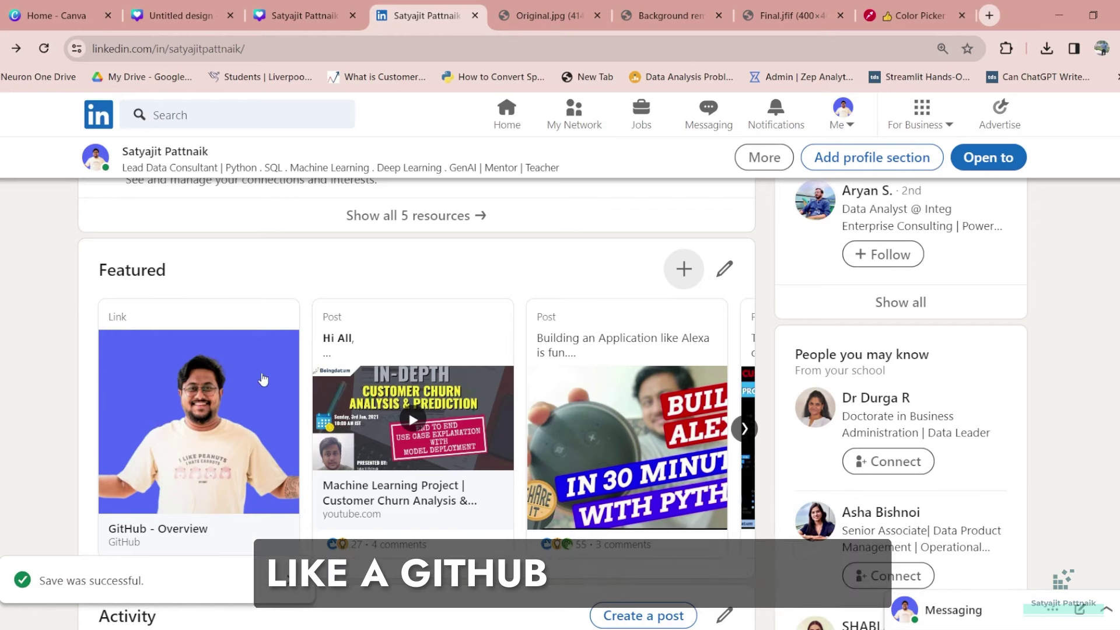
pyautogui.scroll(-8, 292, 361)
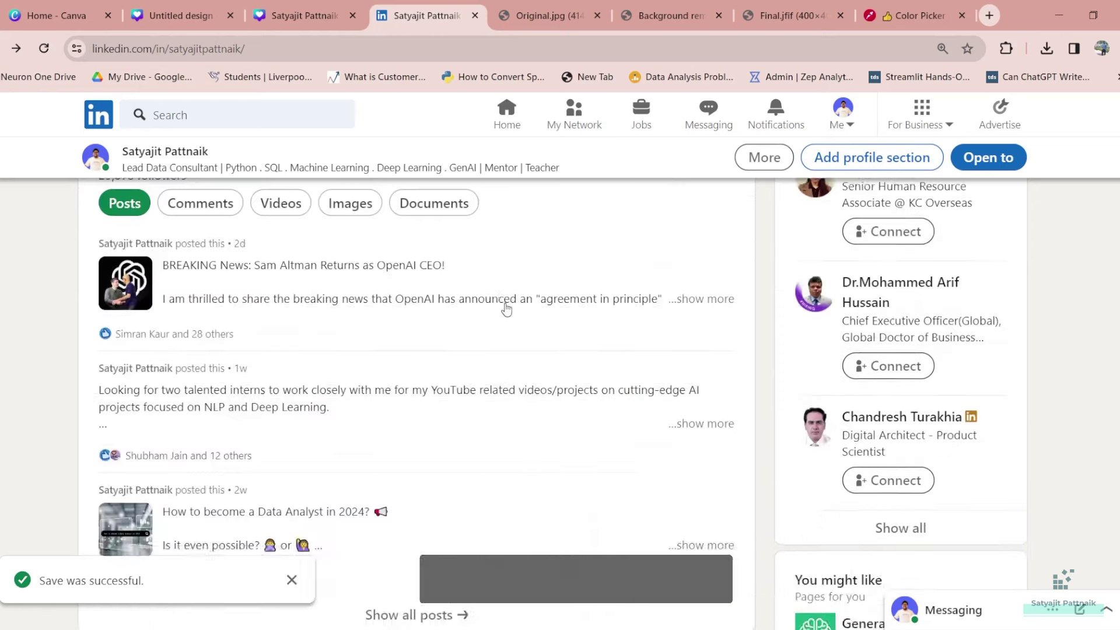
pyautogui.scroll(9, 503, 310)
pyautogui.scroll(-4, 385, 395)
pyautogui.scroll(1, 184, 336)
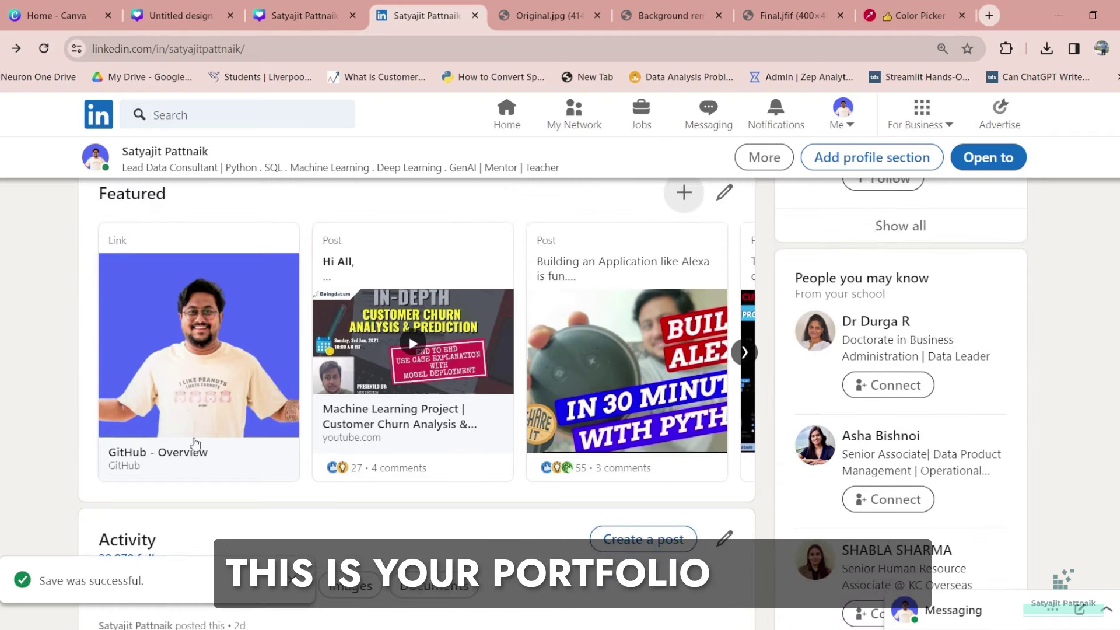
# Step: Check the featured GitHub link, then expand the About section and select its full text
pyautogui.click(194, 441)
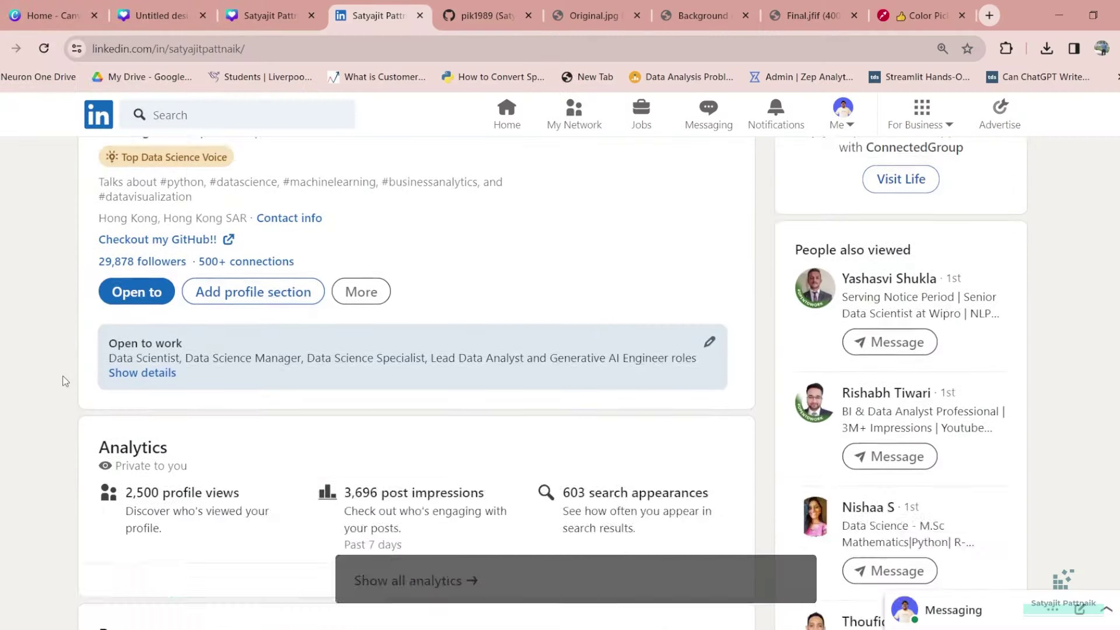
pyautogui.scroll(-10, 64, 380)
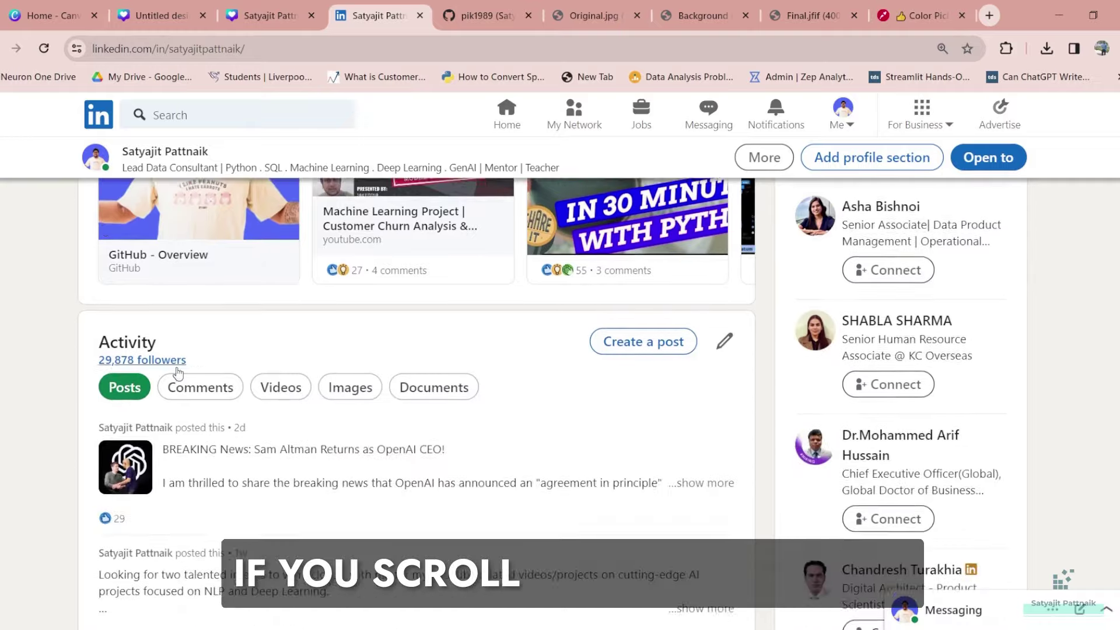
pyautogui.scroll(-7, 347, 371)
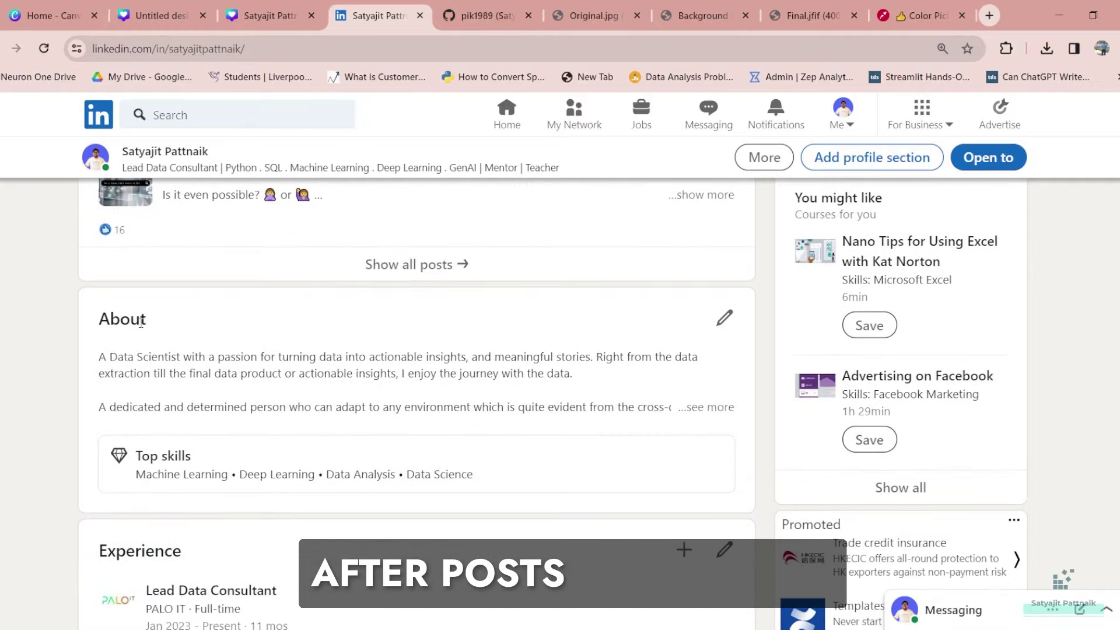
pyautogui.click(681, 406)
pyautogui.scroll(-3, 290, 393)
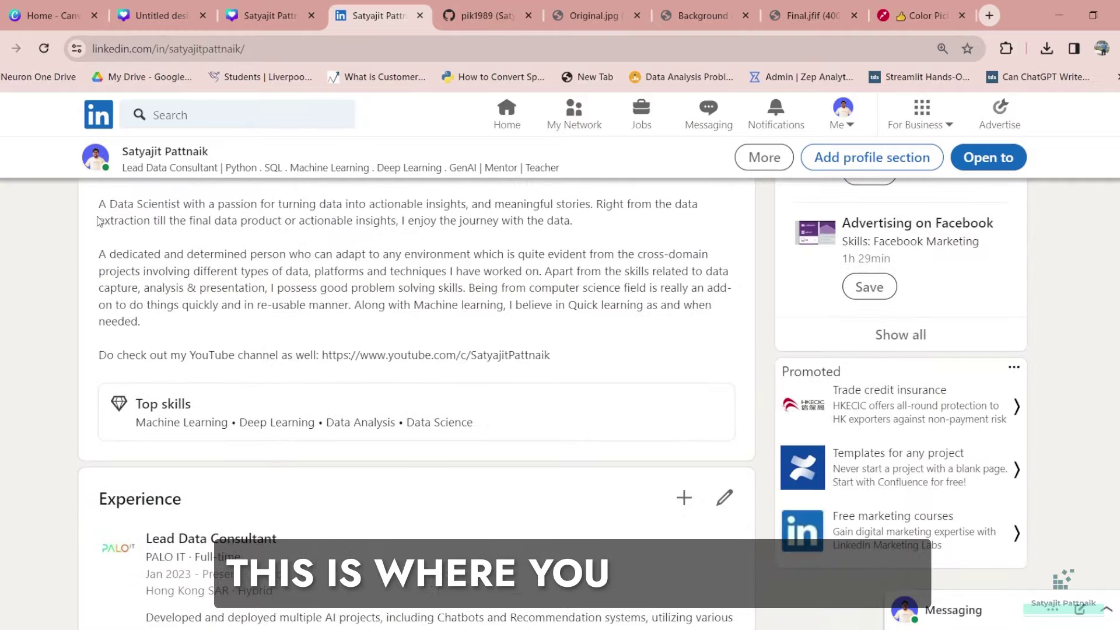
pyautogui.scroll(2, 99, 223)
pyautogui.moveTo(99, 281); pyautogui.dragTo(562, 432)
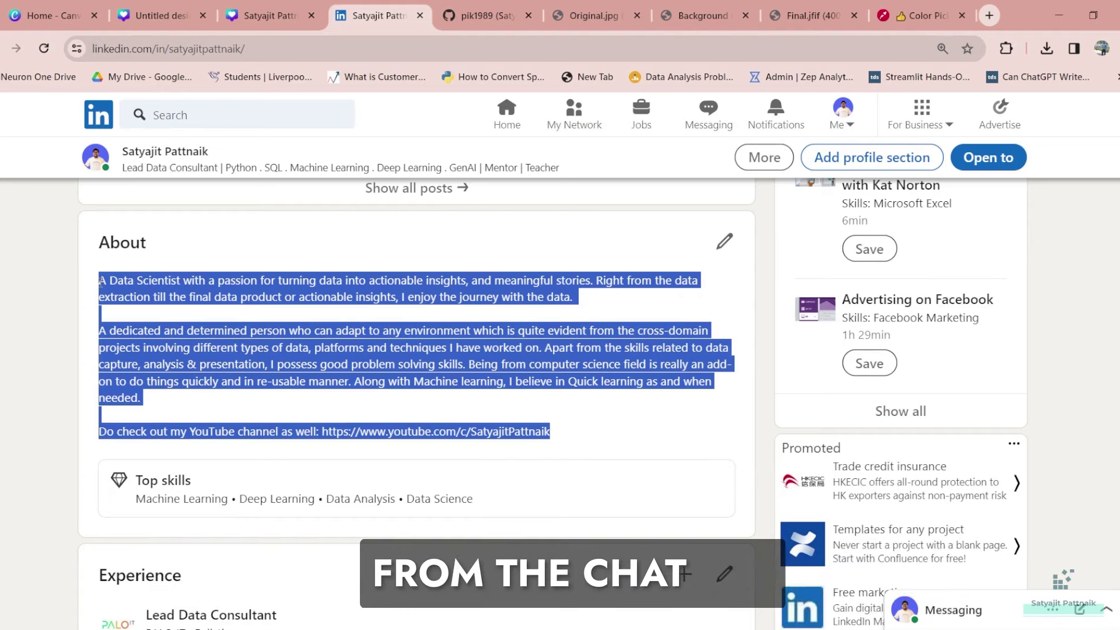
# Step: Ask You.com chat to rephrase the pasted About text professionally, and select its reply
pyautogui.hotkey('ctrl', 't')
pyautogui.write('you.com')
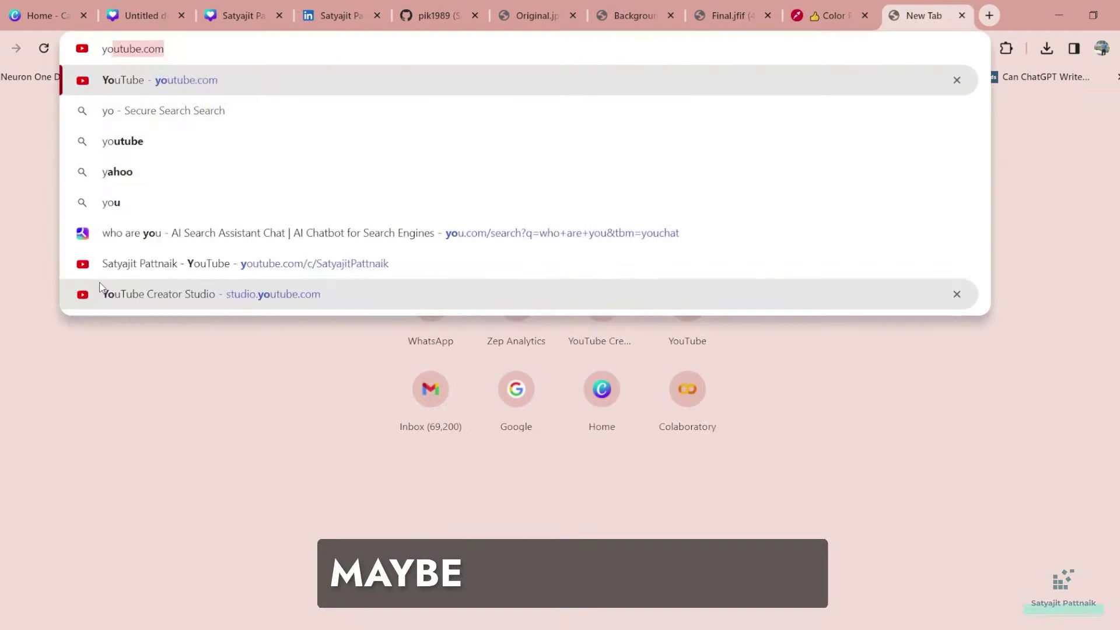
pyautogui.press('Return')
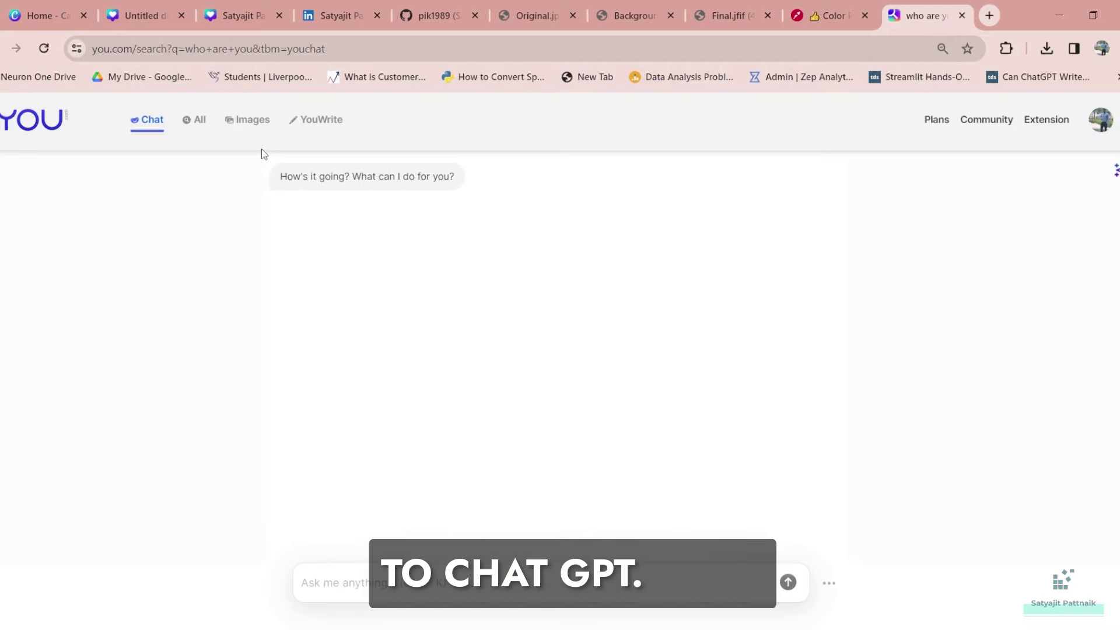
pyautogui.write('A dedicated and determined person who can adapt to any environment which is quite evident from the cross-domain projects involving different types of data, platforms and techniques I have worked on. Apart from the skills related to data capture, analysis & presentation, I possess good problem solving skills. Being from computer science field is really an add-on to do things quickly and in re-usable manner. Along with Machine learning, I believe in Quick learning as and when needed.  Do check out my YouTube channel as well: https://www.youtube.com/c/SatyajitPattnaik')
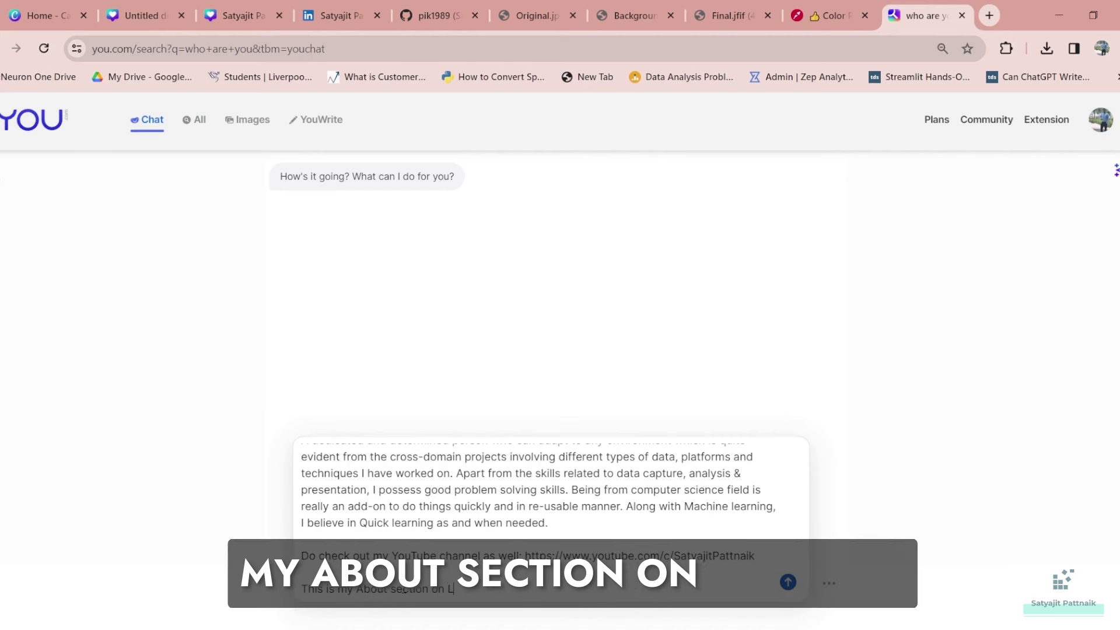
pyautogui.write('din, can u please re')
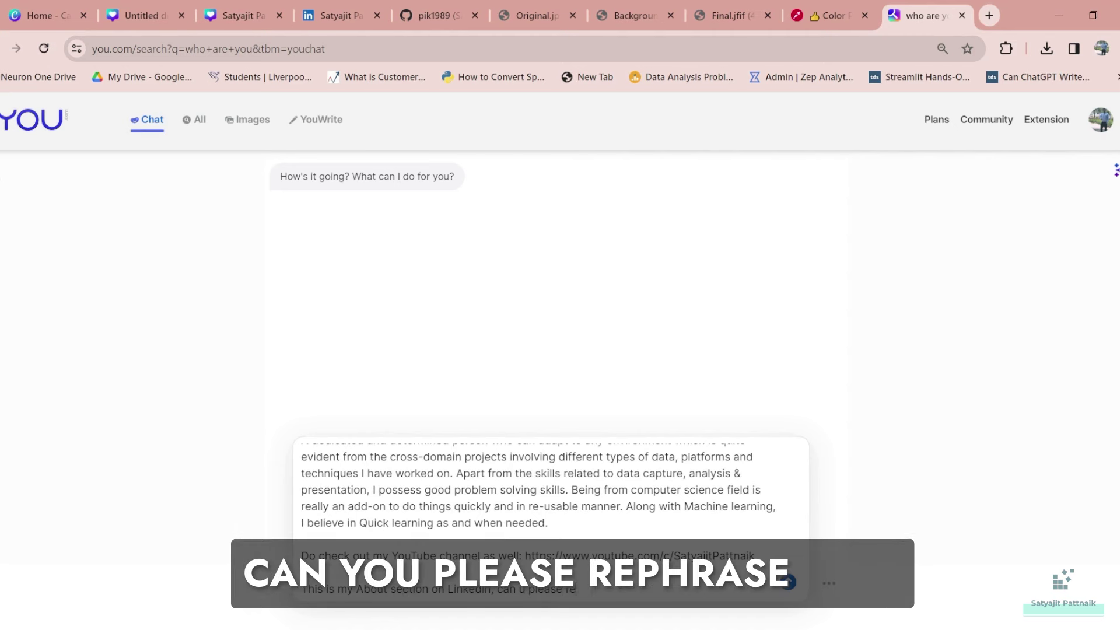
pyautogui.write('phrase it so that it looks')
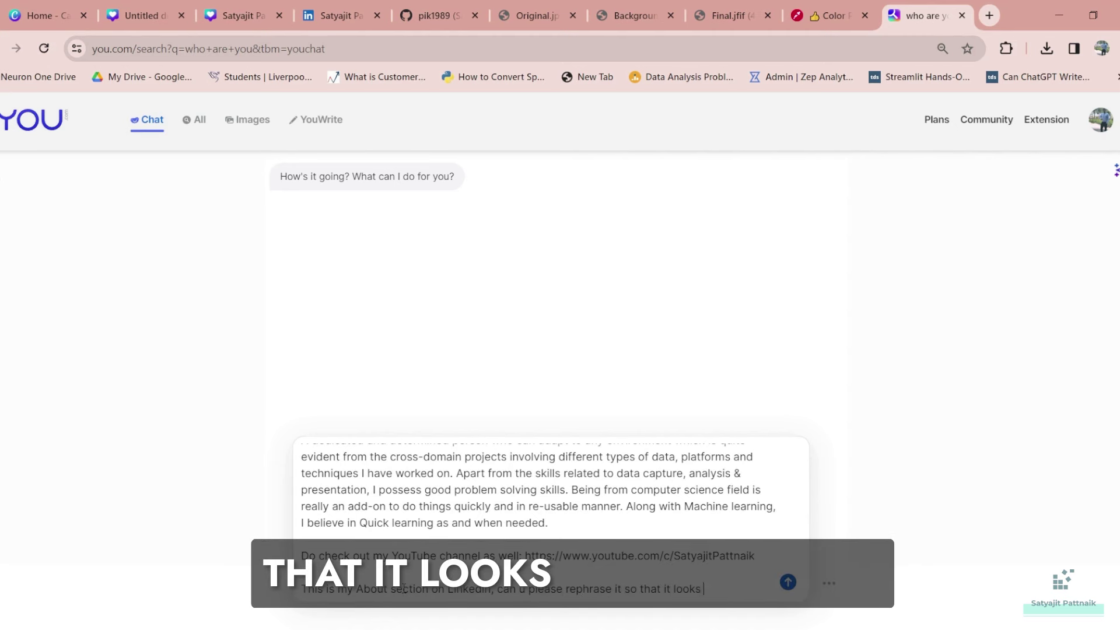
pyautogui.write(' professional')
pyautogui.press('Return')
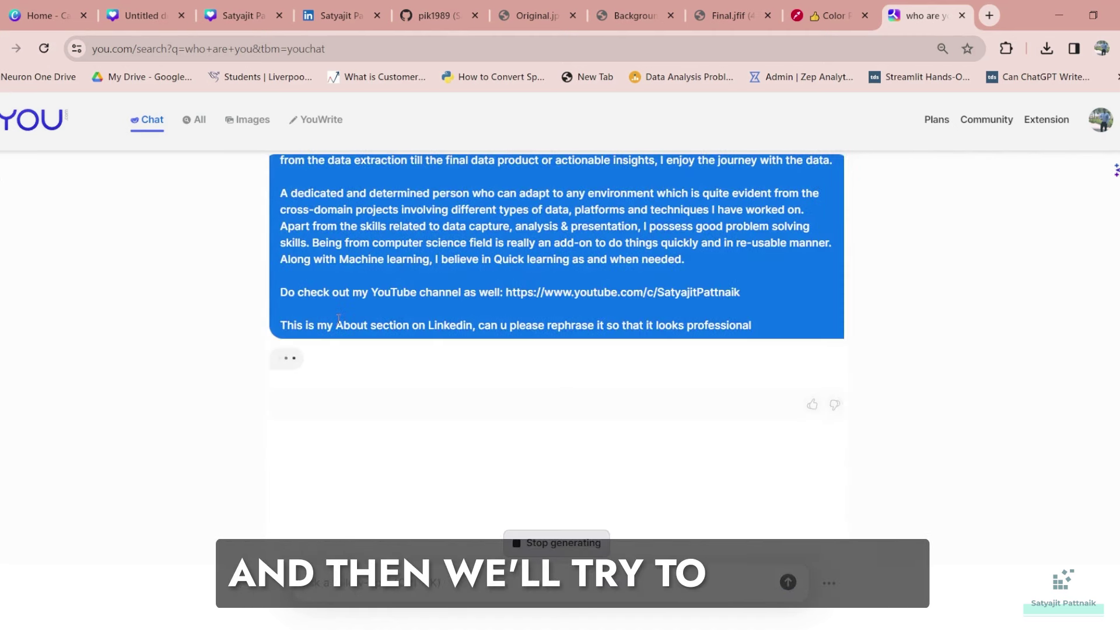
pyautogui.moveTo(281, 190); pyautogui.dragTo(393, 362)
# Step: Paste the rephrased reply into LinkedIn's About editor, then undo it and close without saving
pyautogui.hotkey('ctrl', 'c')
pyautogui.click(341, 16)
pyautogui.click(724, 241)
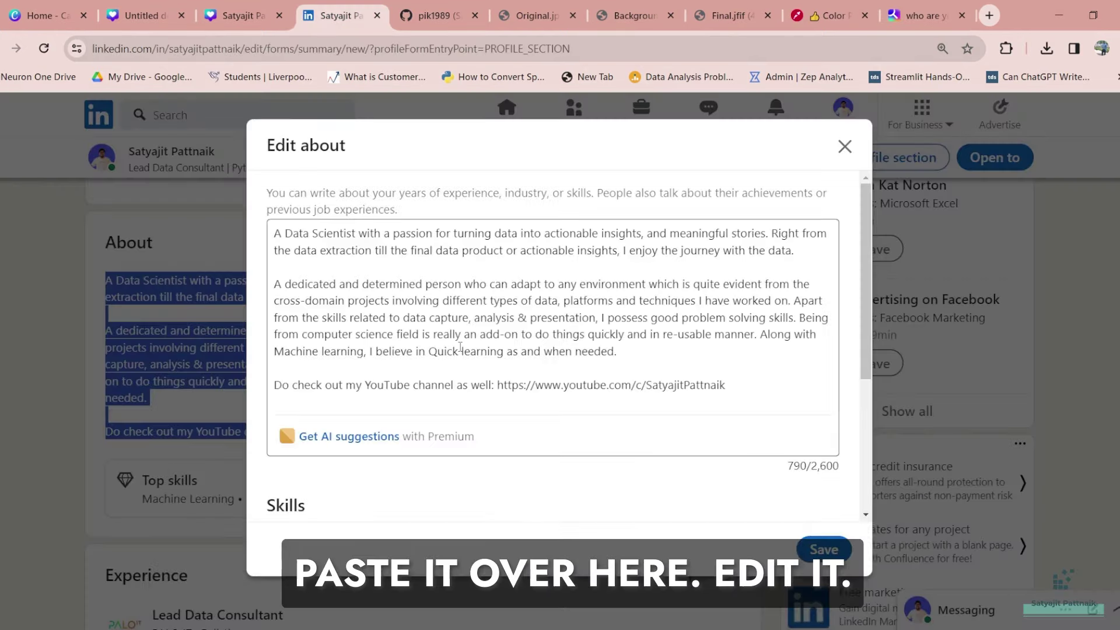
pyautogui.hotkey('ctrl', 'a')
pyautogui.hotkey('ctrl', 'v')
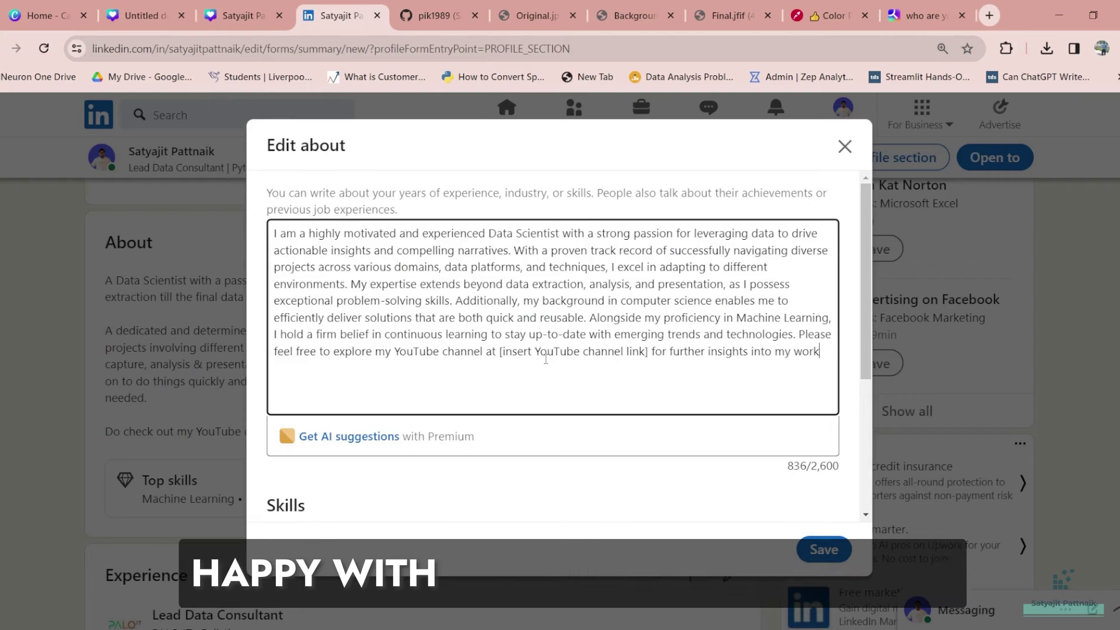
pyautogui.hotkey('ctrl', 'z')
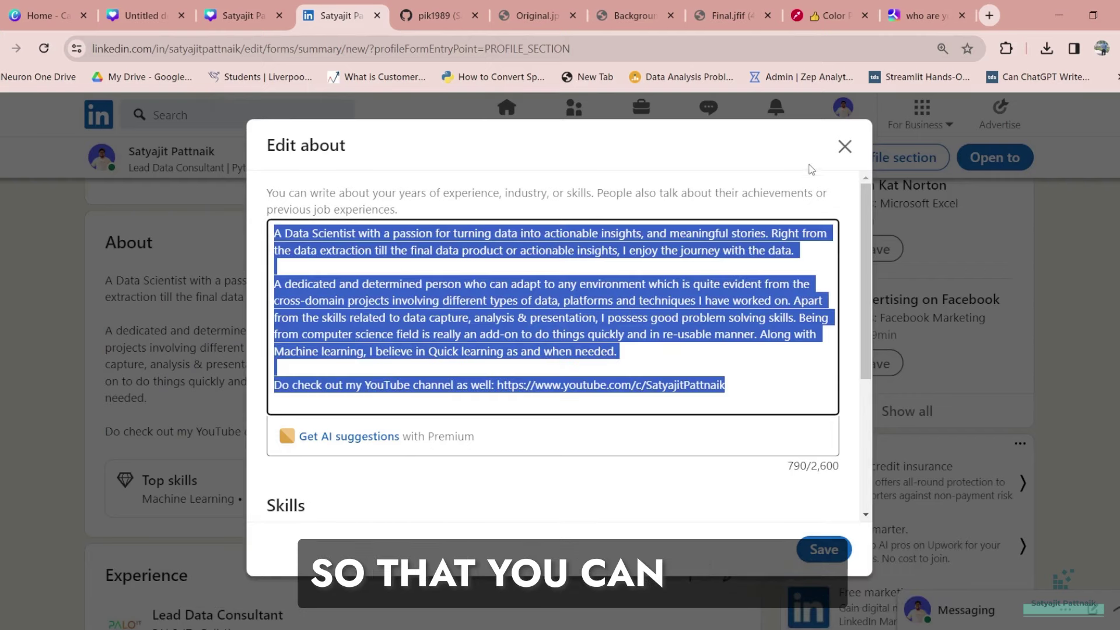
pyautogui.click(844, 146)
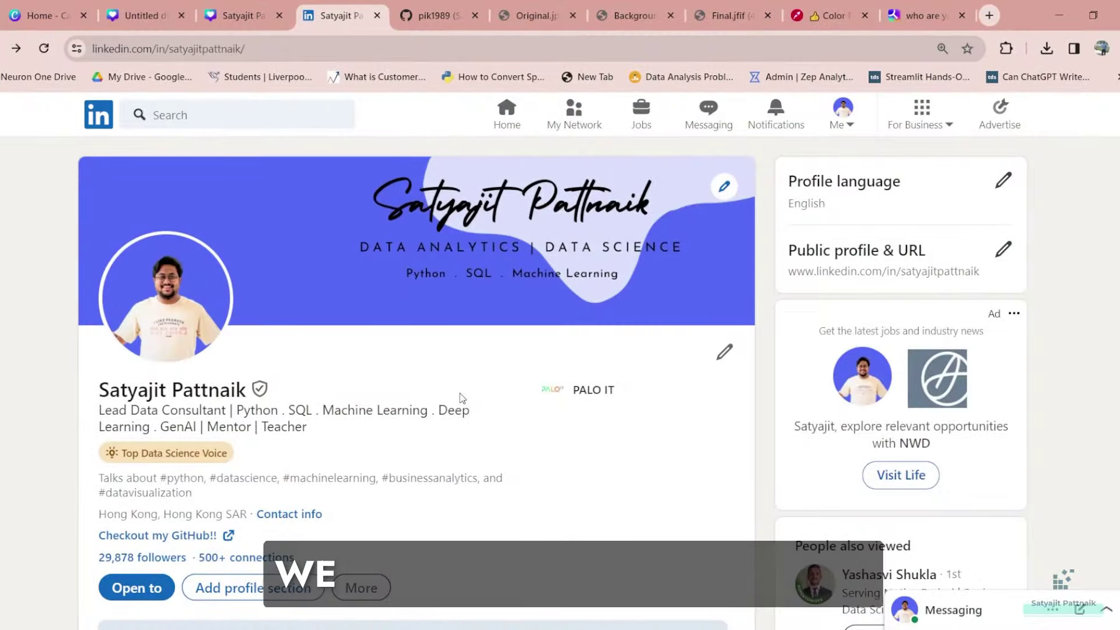
pyautogui.scroll(-15, 461, 399)
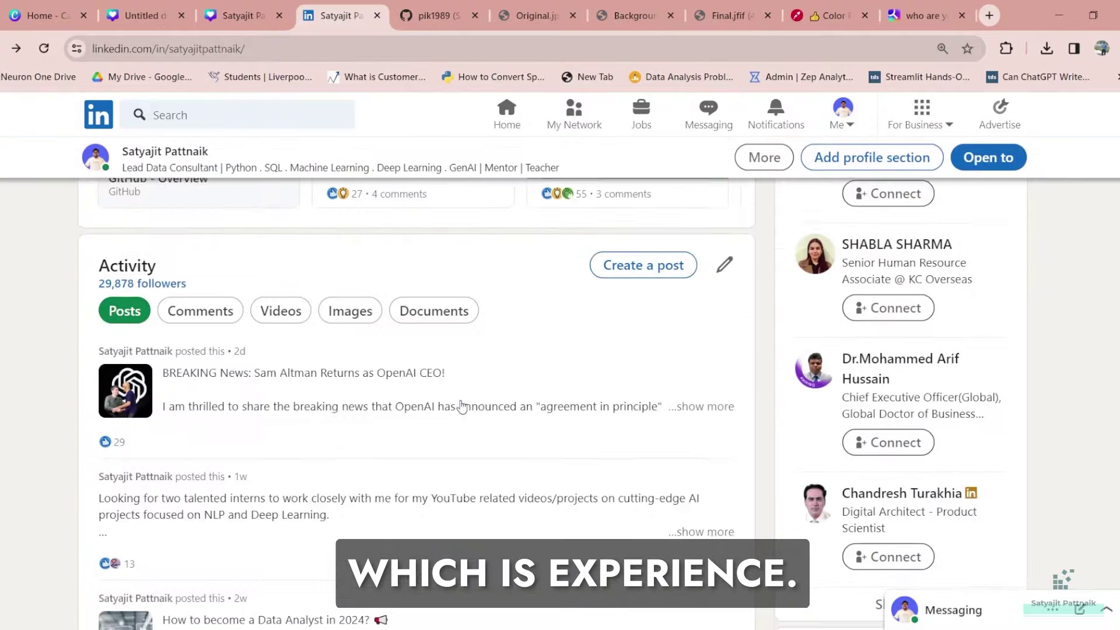
pyautogui.scroll(-15, 460, 406)
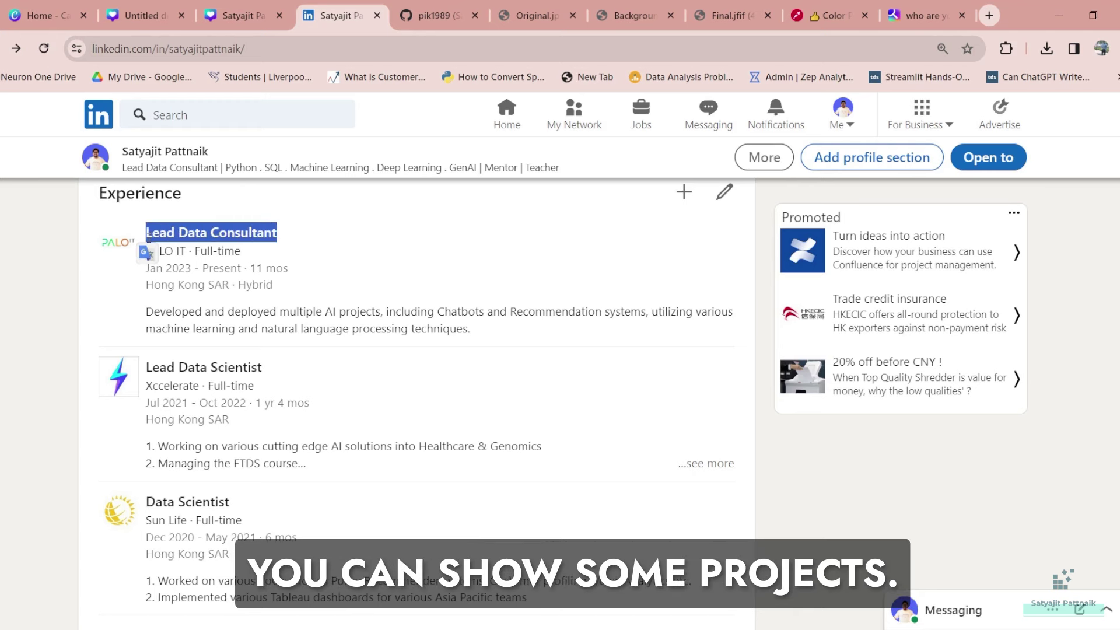
pyautogui.click(253, 274)
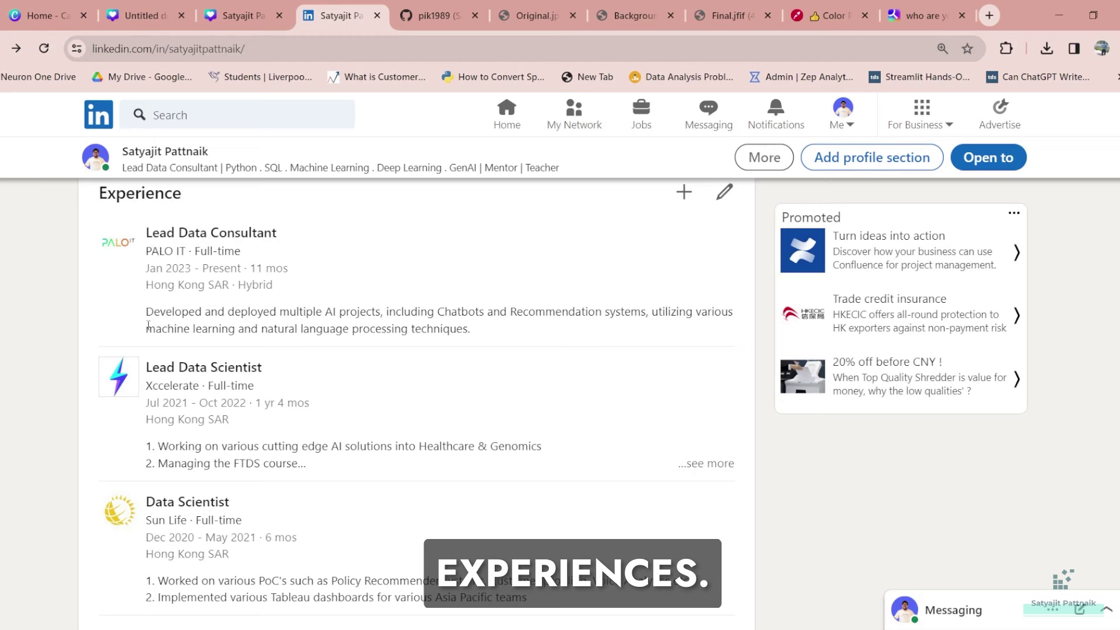
pyautogui.moveTo(147, 317); pyautogui.dragTo(174, 329)
pyautogui.scroll(-4, 178, 291)
pyautogui.scroll(-4, 192, 532)
pyautogui.scroll(9, 207, 498)
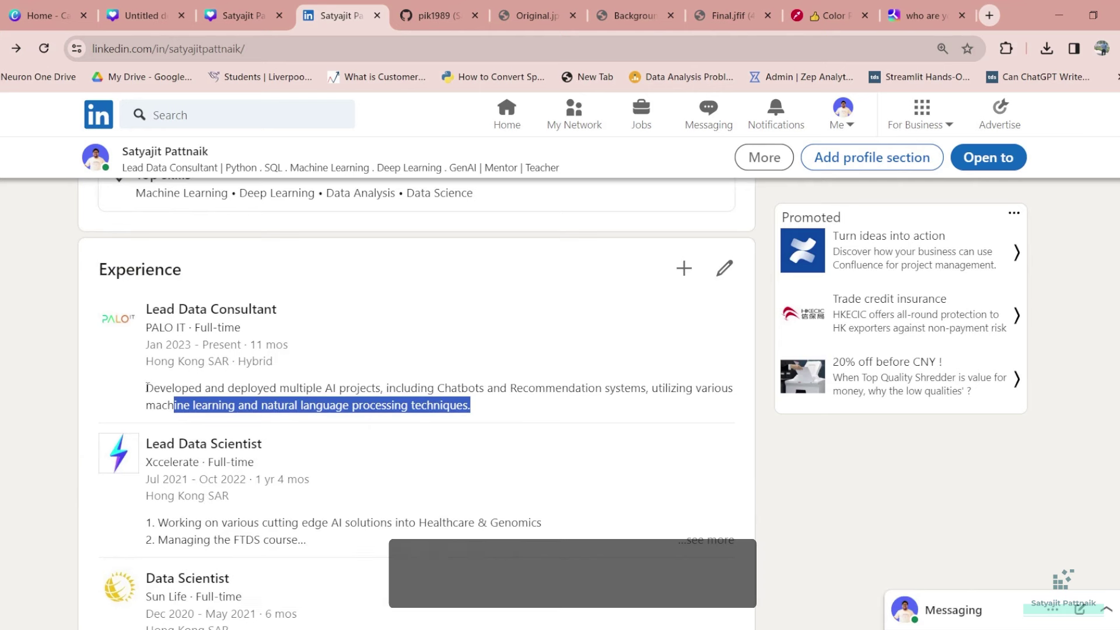
pyautogui.moveTo(148, 388); pyautogui.dragTo(469, 405)
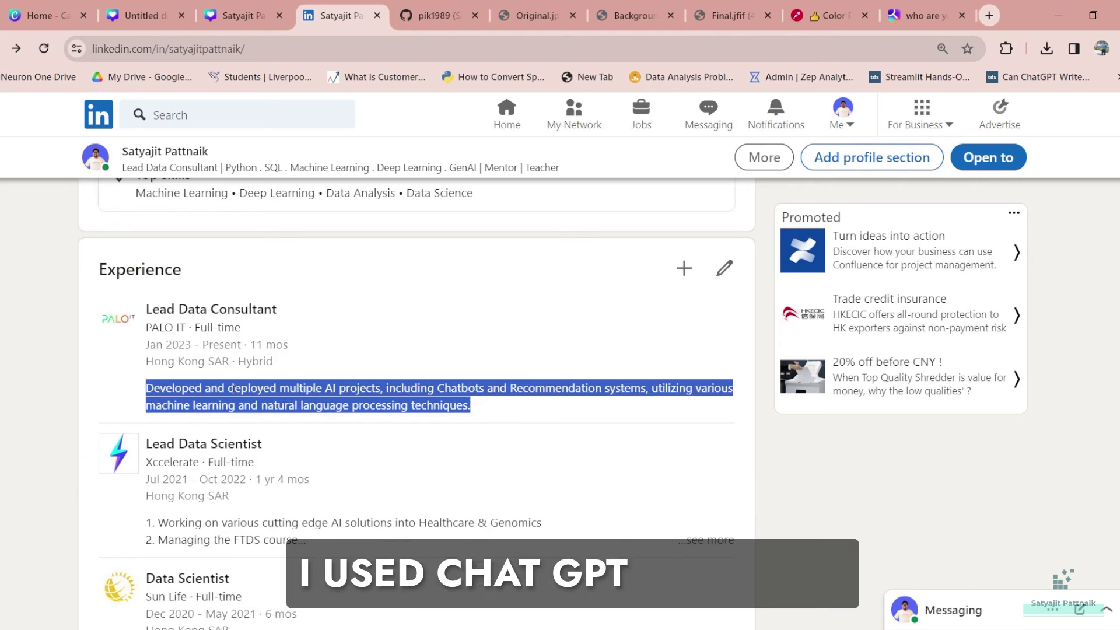
pyautogui.click(147, 388)
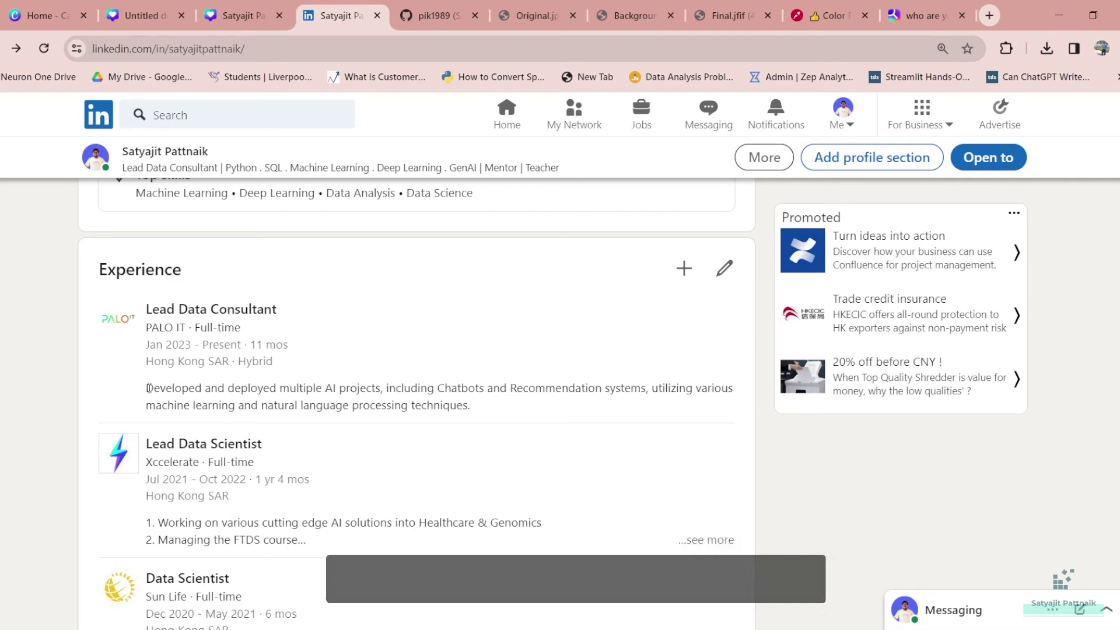
pyautogui.moveTo(147, 388); pyautogui.dragTo(467, 408)
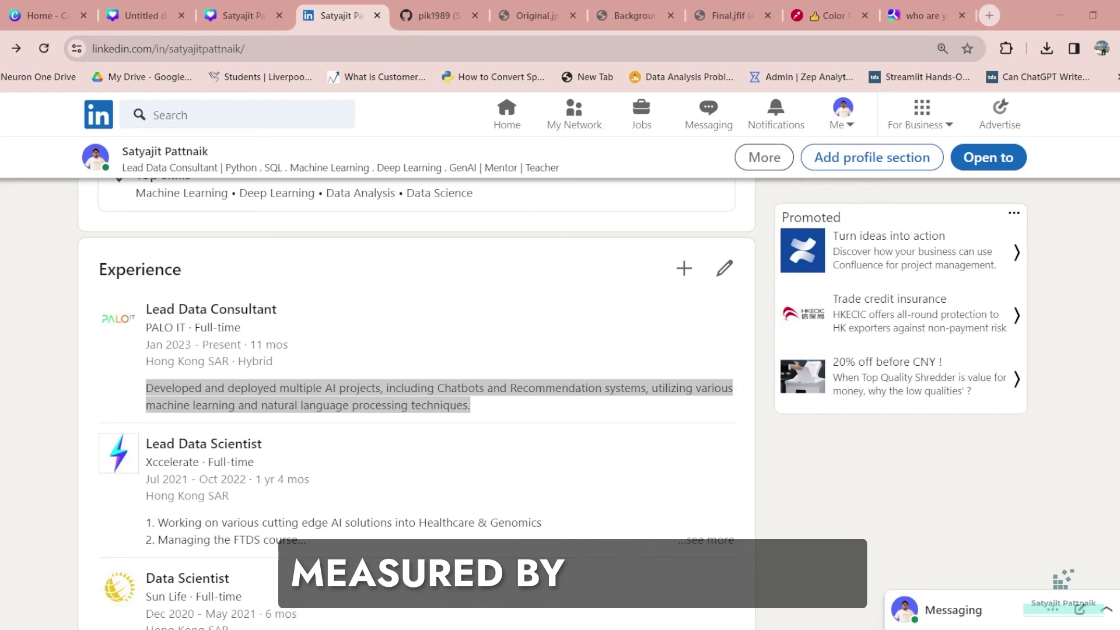
pyautogui.click(140, 393)
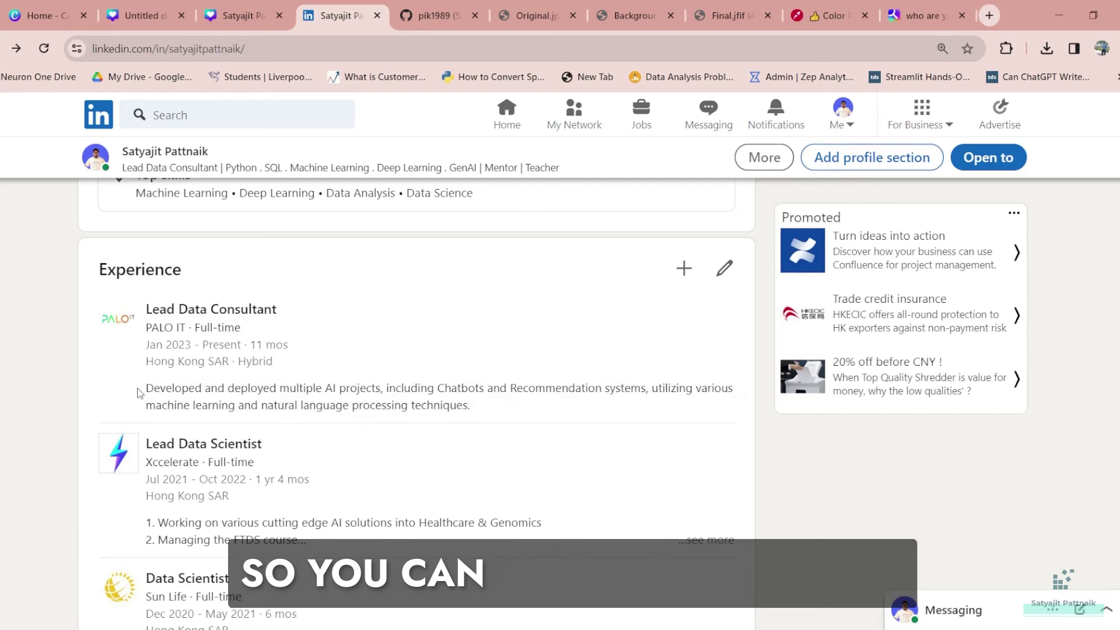
pyautogui.moveTo(273, 388); pyautogui.dragTo(285, 387)
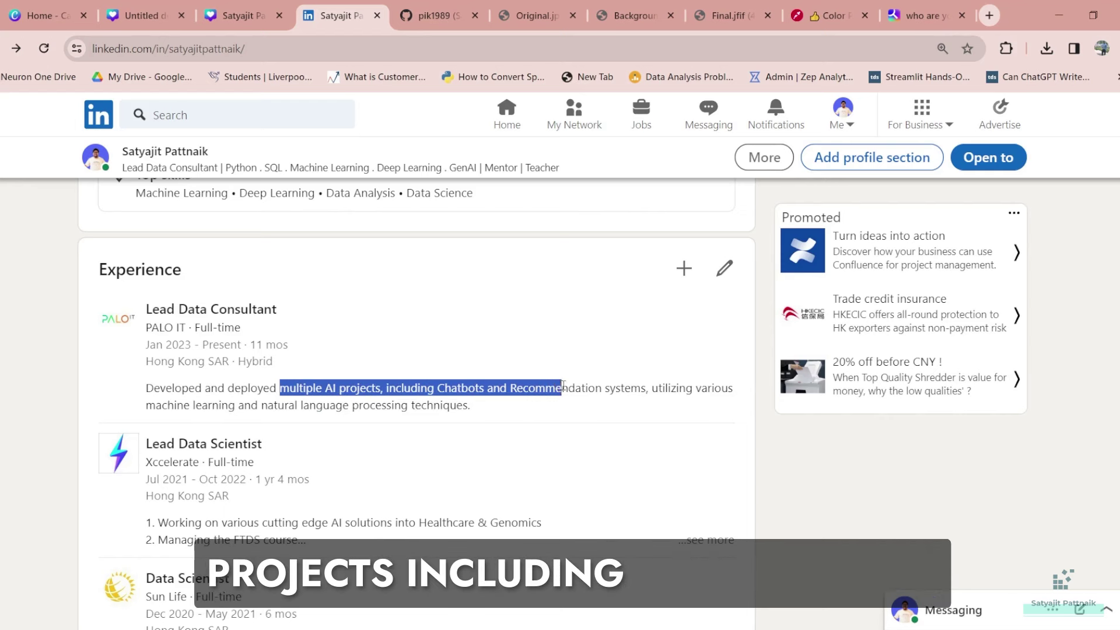
pyautogui.moveTo(643, 386); pyautogui.dragTo(677, 388)
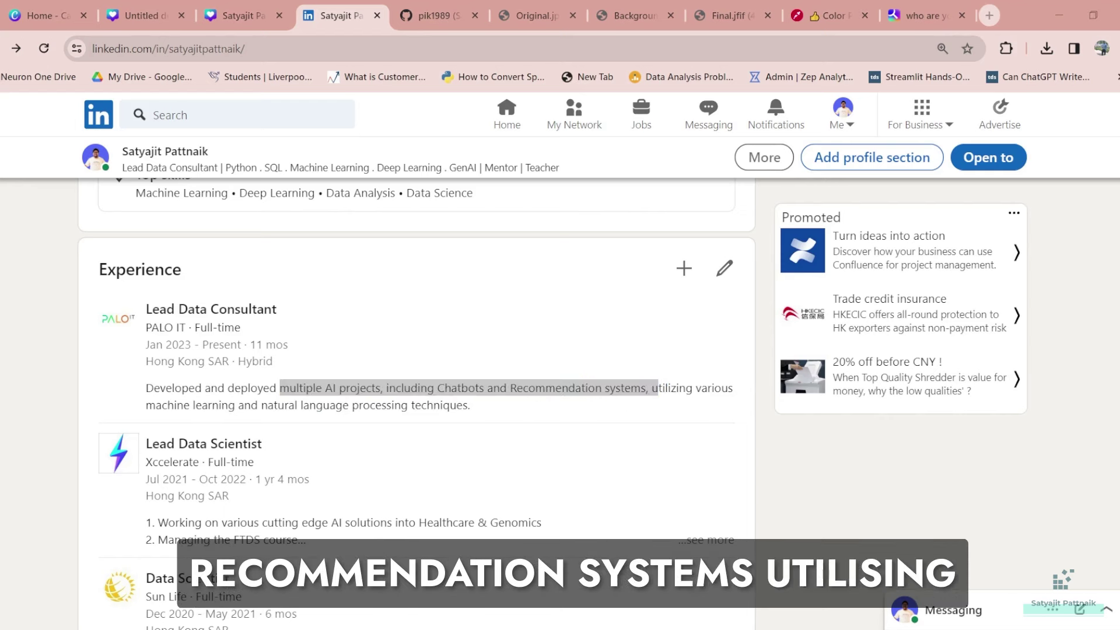
pyautogui.moveTo(157, 406); pyautogui.dragTo(184, 407)
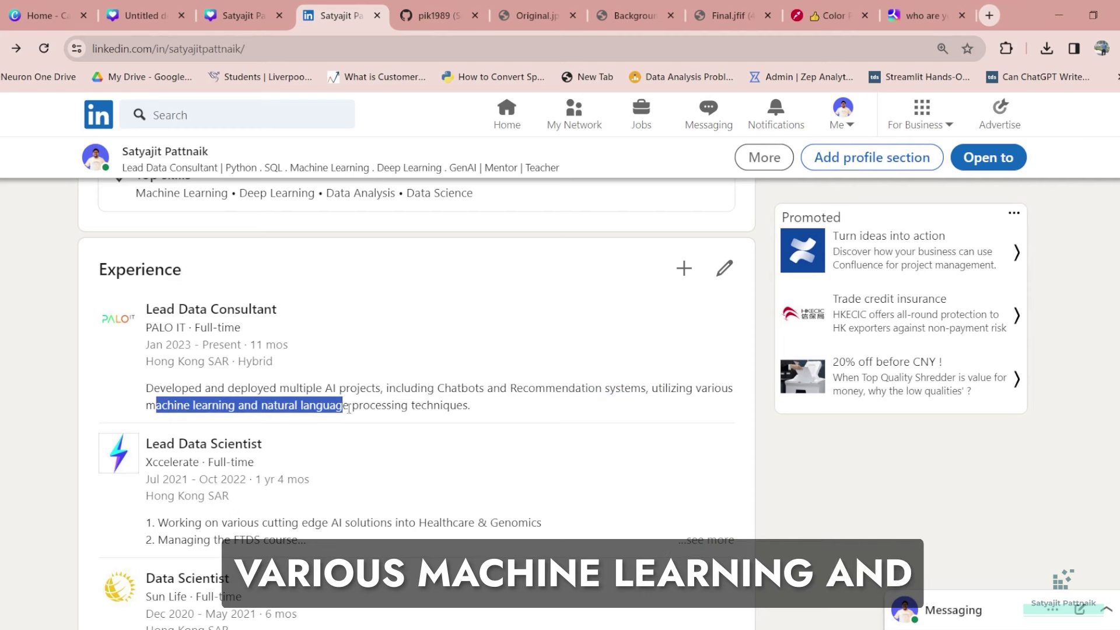
pyautogui.moveTo(360, 409); pyautogui.dragTo(471, 411)
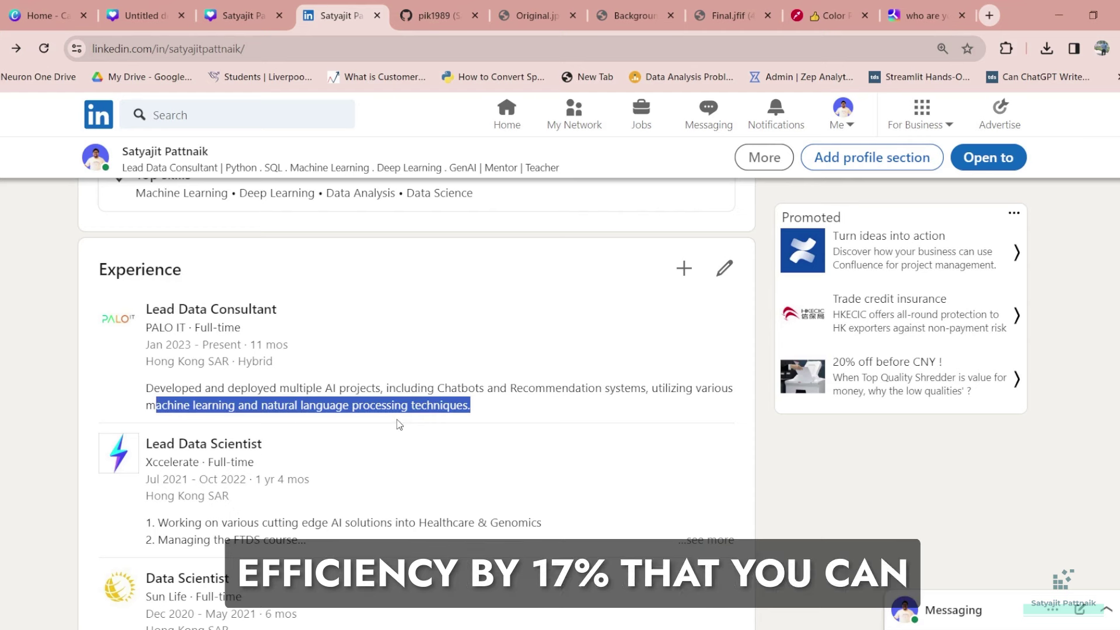
pyautogui.moveTo(145, 388); pyautogui.dragTo(490, 403)
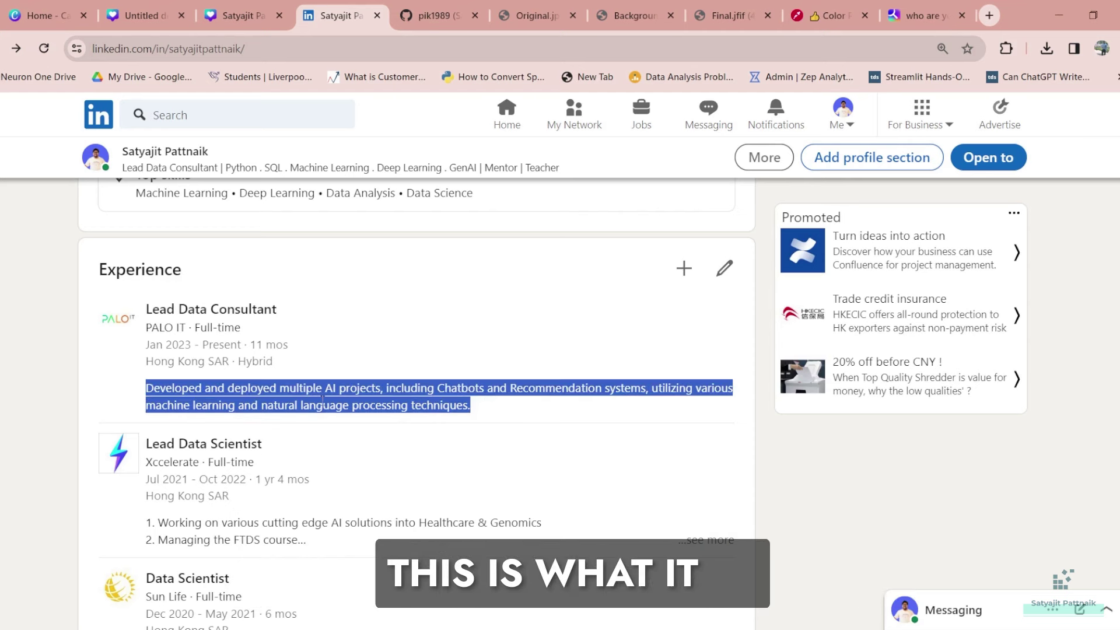
pyautogui.click(318, 399)
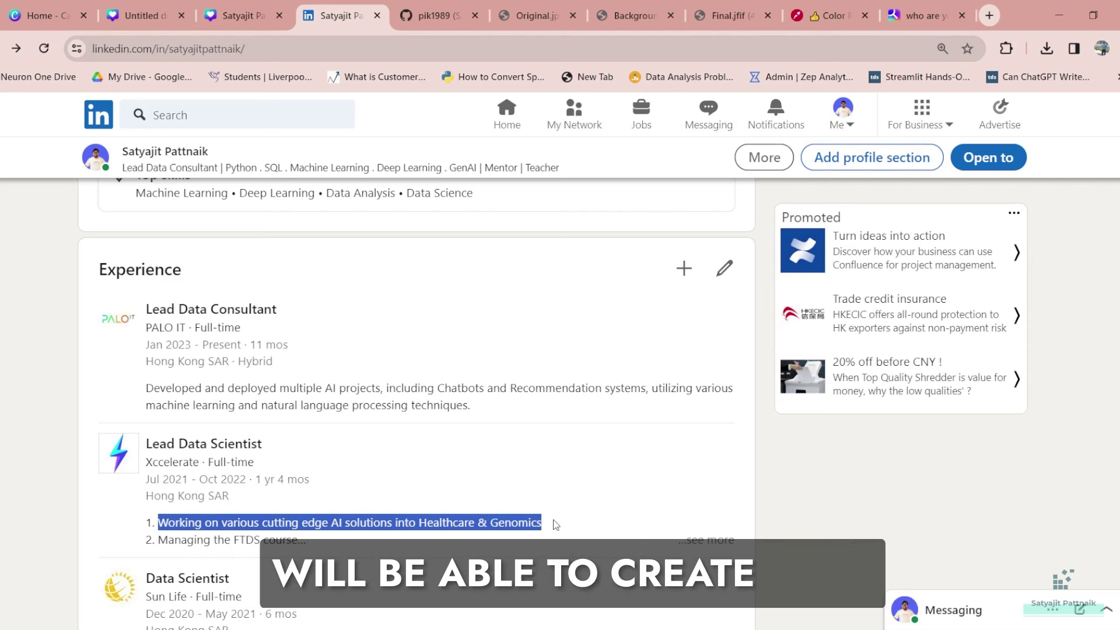
pyautogui.scroll(15, 363, 403)
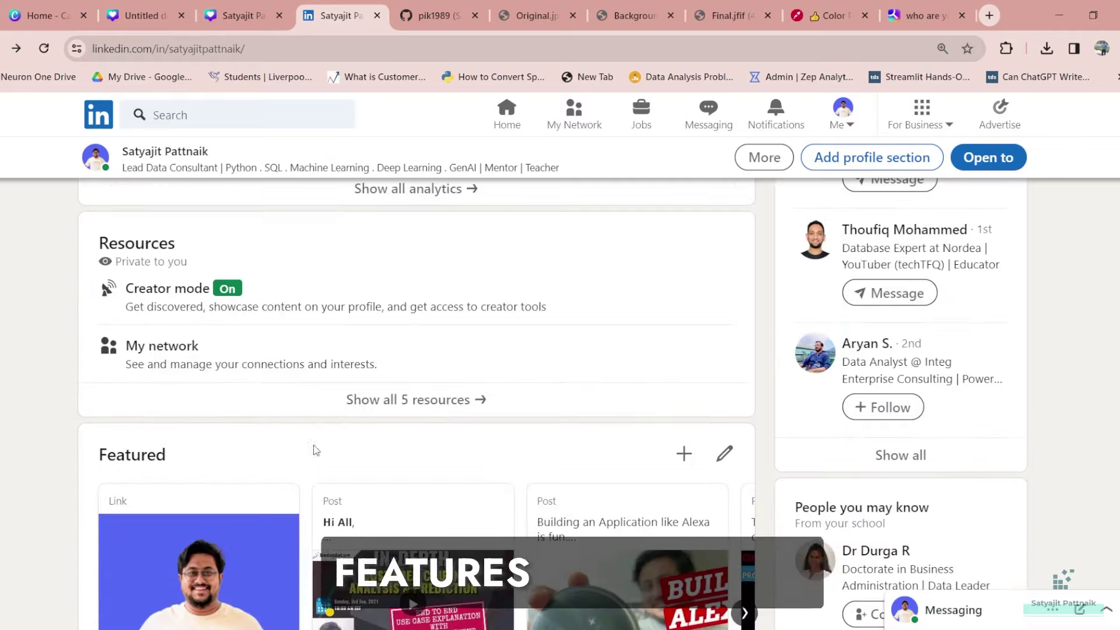
pyautogui.scroll(10, 312, 438)
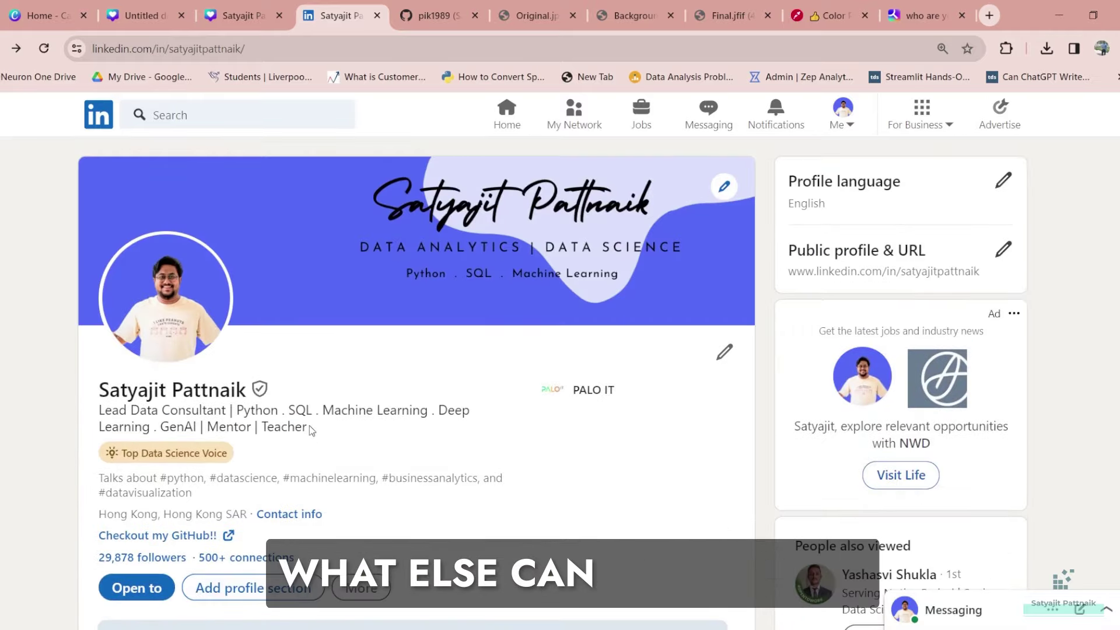